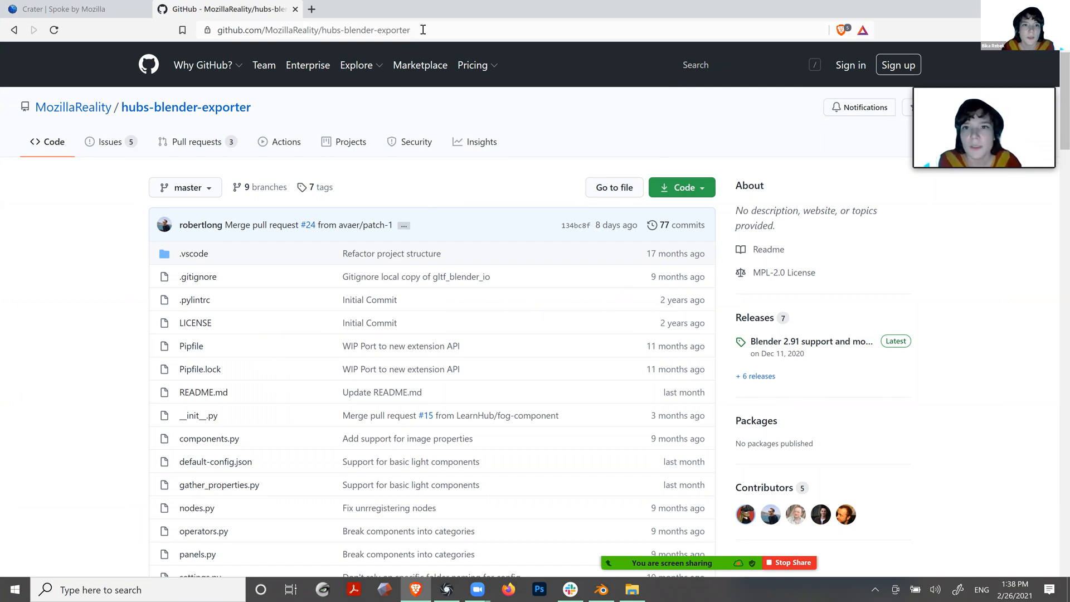
Review the hubs-blender-exporter repository's instructions for downloading the release zip and installing it as a Blender add-on
left_click(703, 190)
left_click(611, 143)
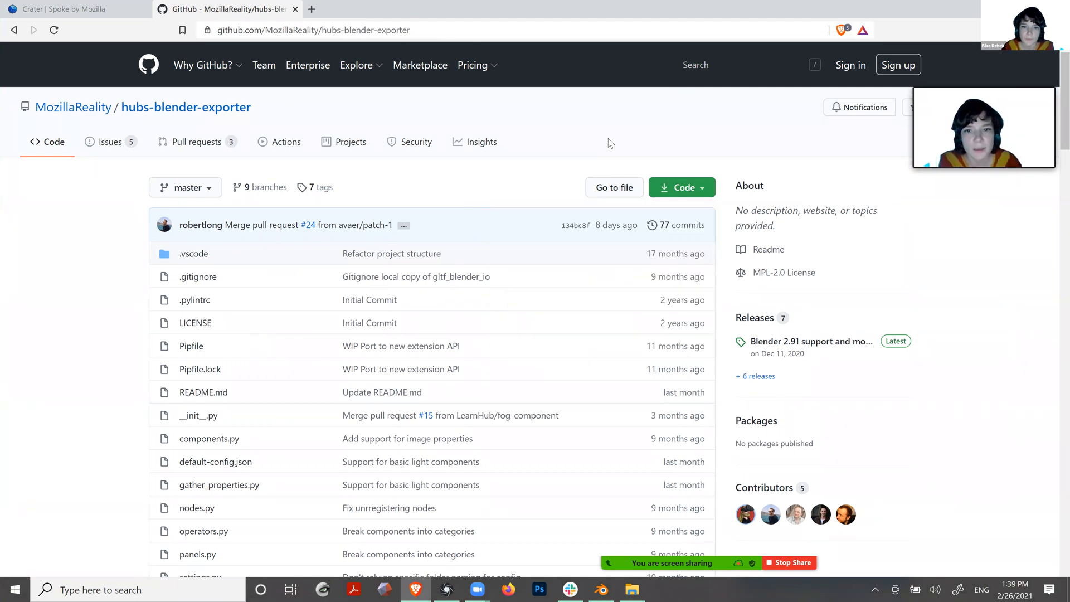
scroll(298, 203, "down", 12)
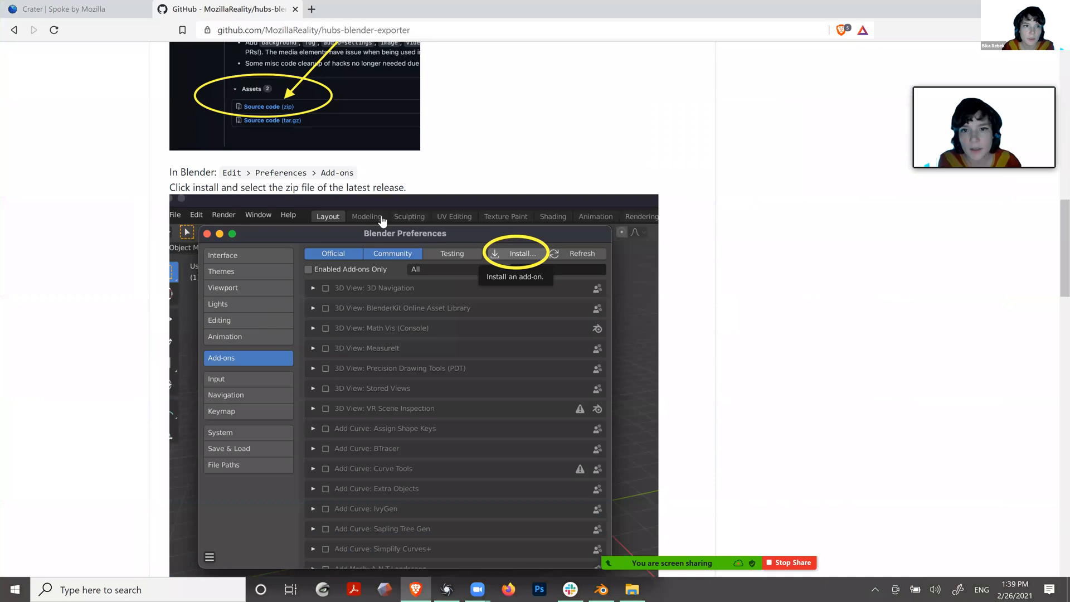
scroll(301, 317, "up", 3)
scroll(342, 283, "down", 1)
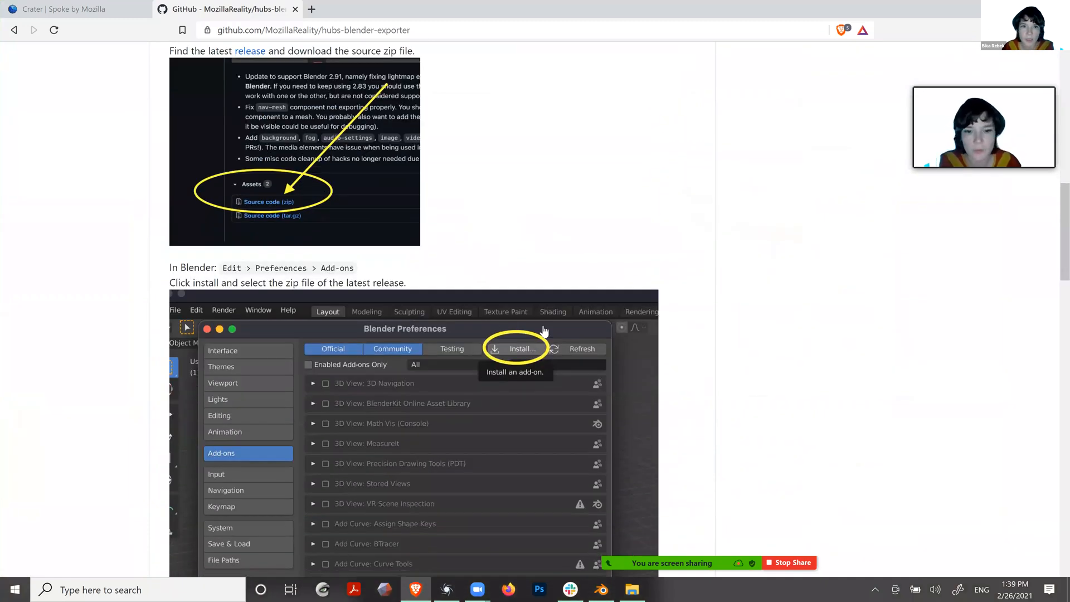
Switch to Blender and start a new default scene in the Layout workspace without saving the current file
left_click(605, 587)
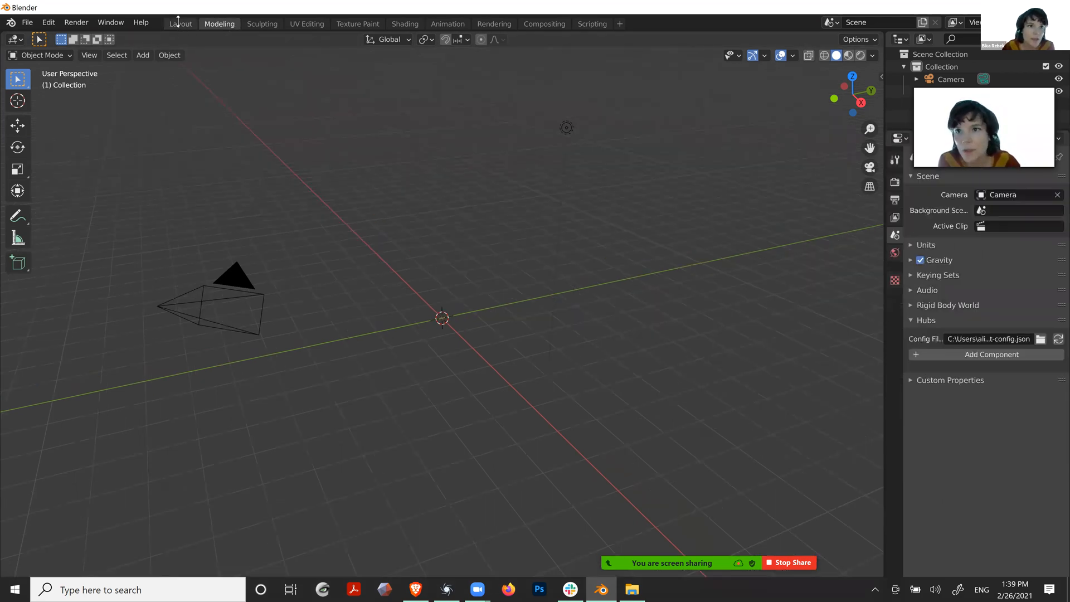
left_click(142, 55)
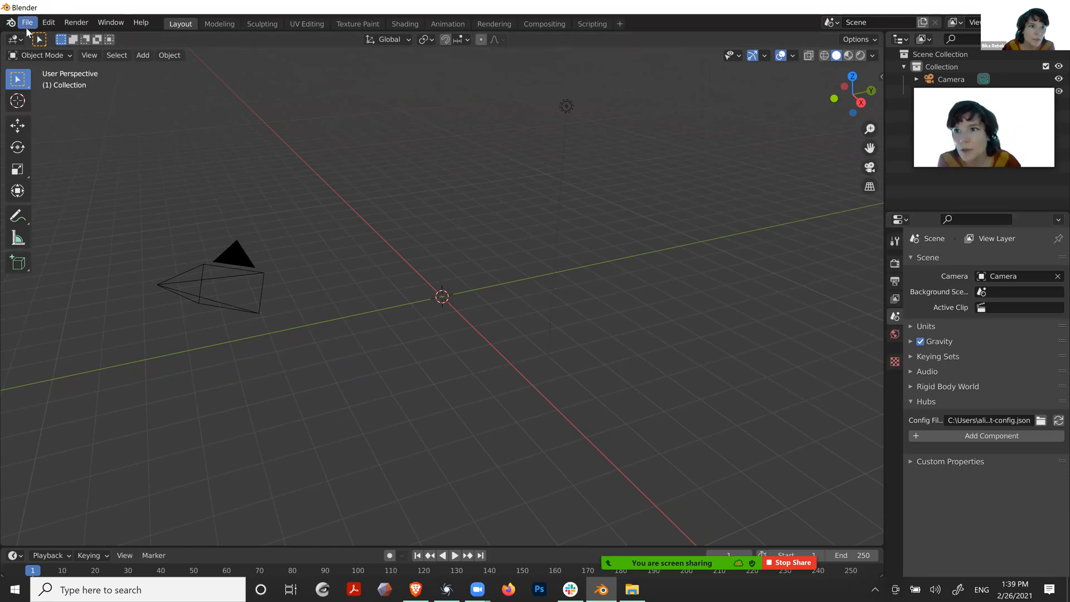
left_click(27, 23)
left_click(174, 36)
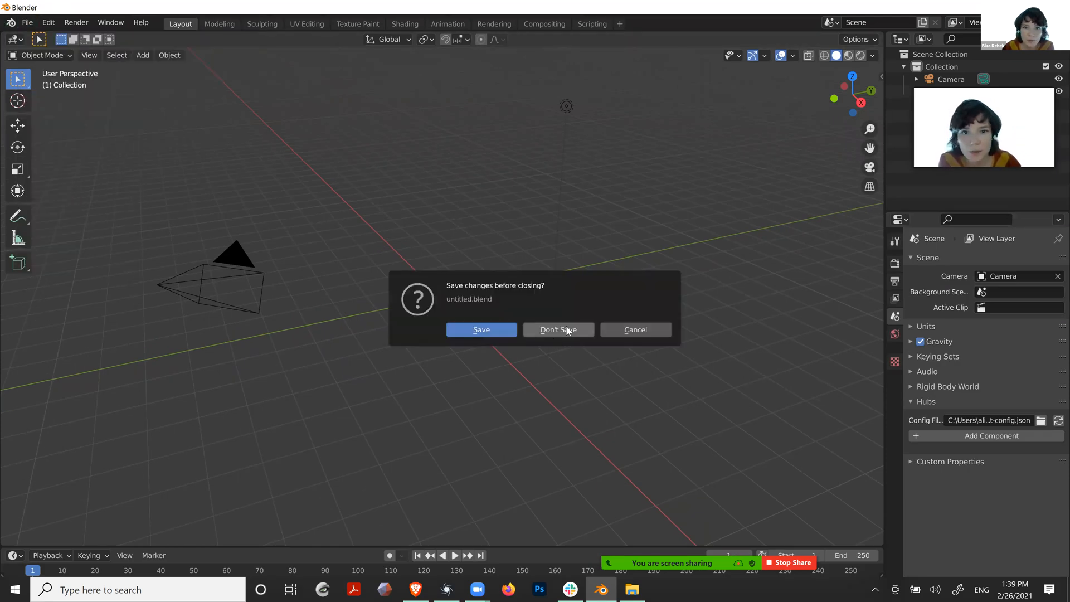
left_click(557, 330)
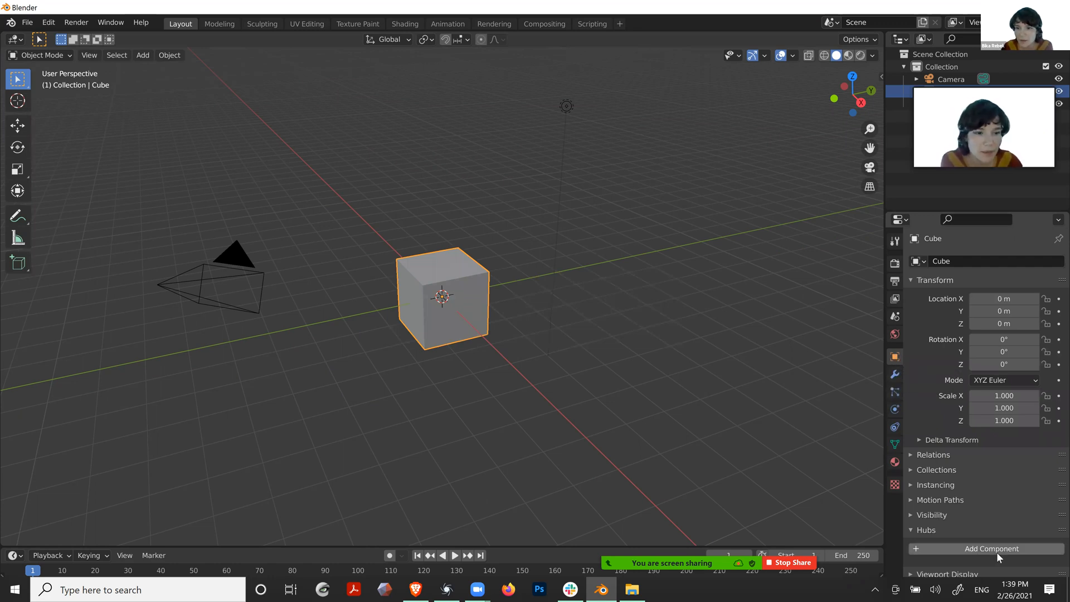
Add a torus mesh at the scene origin, where the default cube sits
left_click(454, 247)
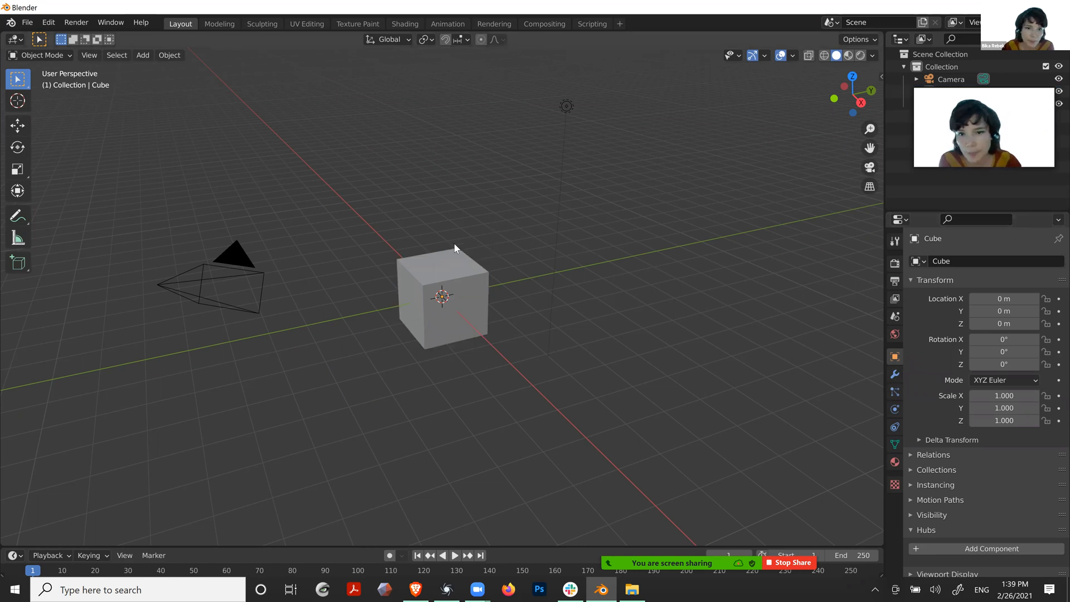
left_click(419, 257)
left_click(143, 56)
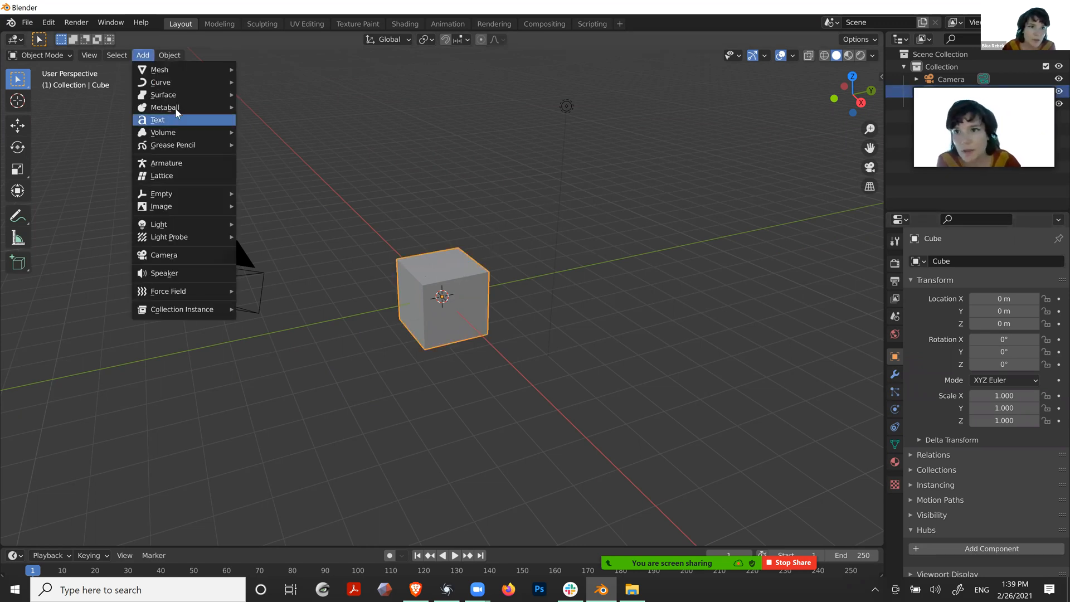
mouse_move(183, 70)
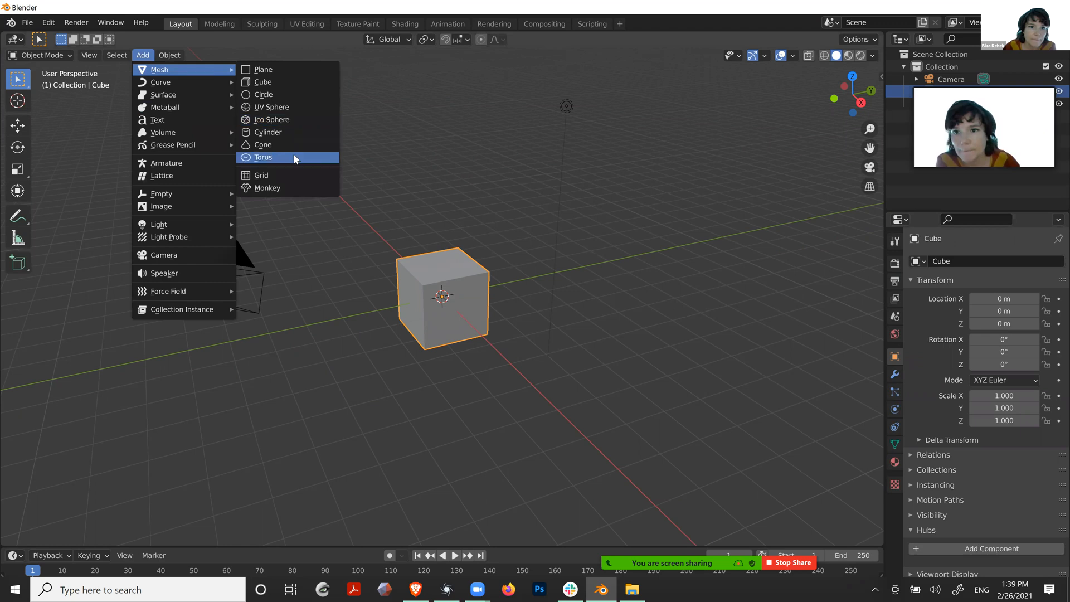
left_click(273, 157)
Set the new torus to 64 major segments and 48 minor segments
left_click(46, 534)
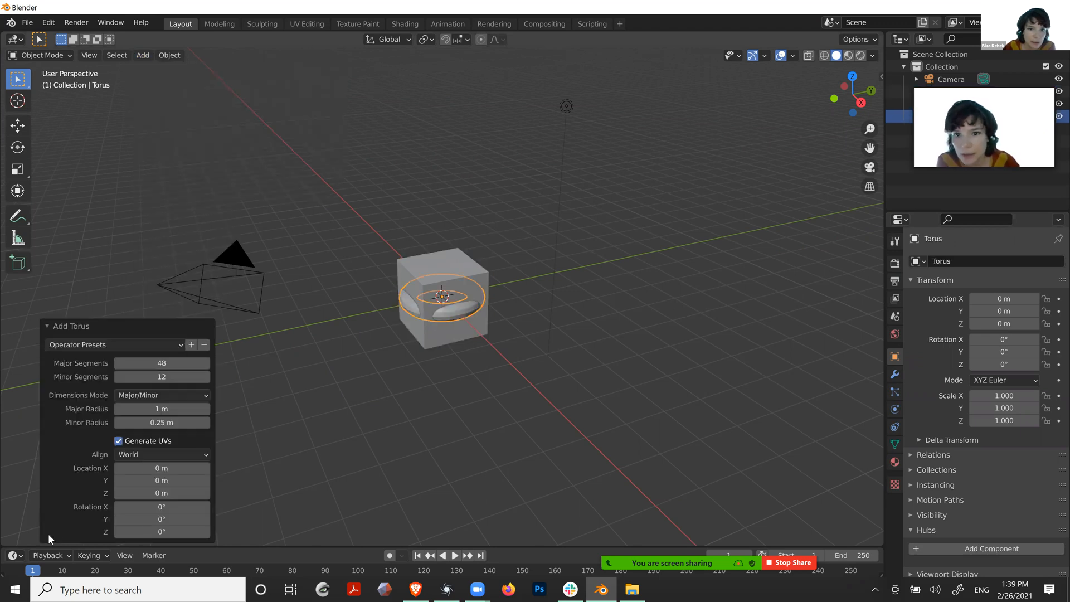
left_click(165, 376)
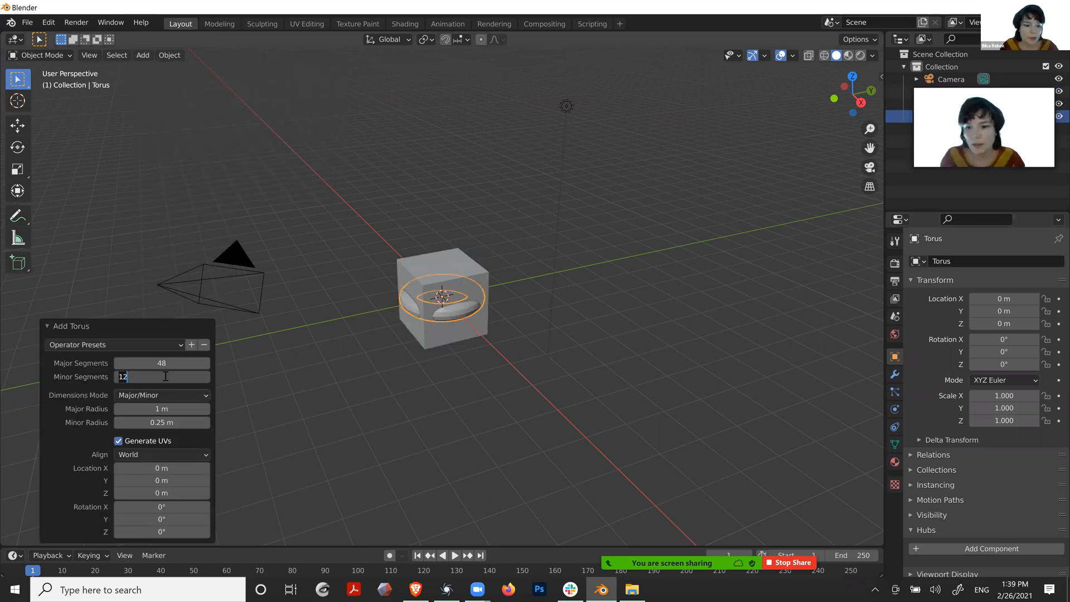
type("48")
left_click(173, 363)
type("64")
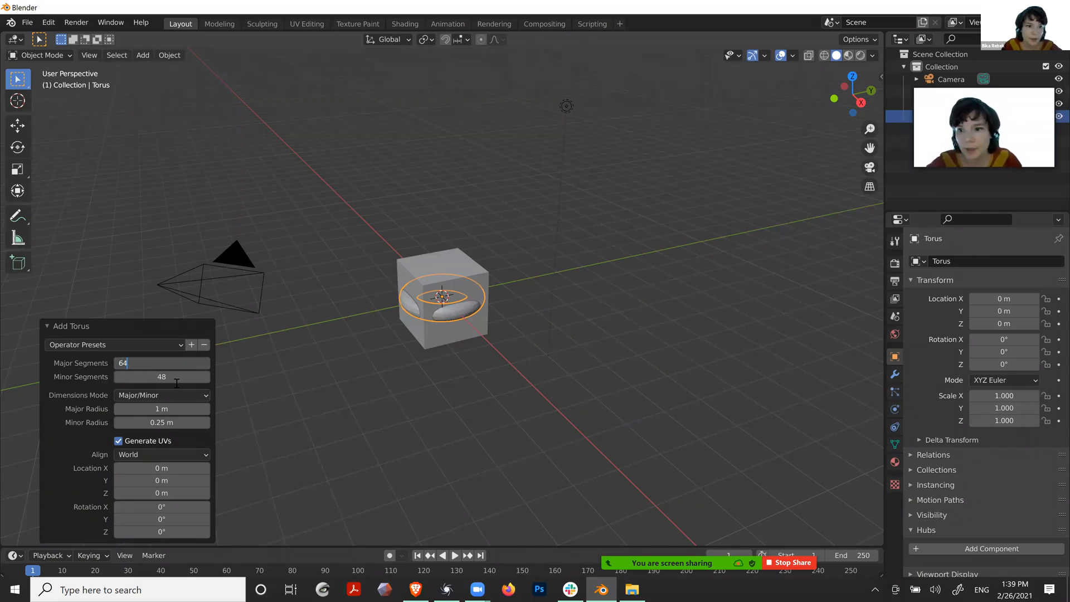
key("Return")
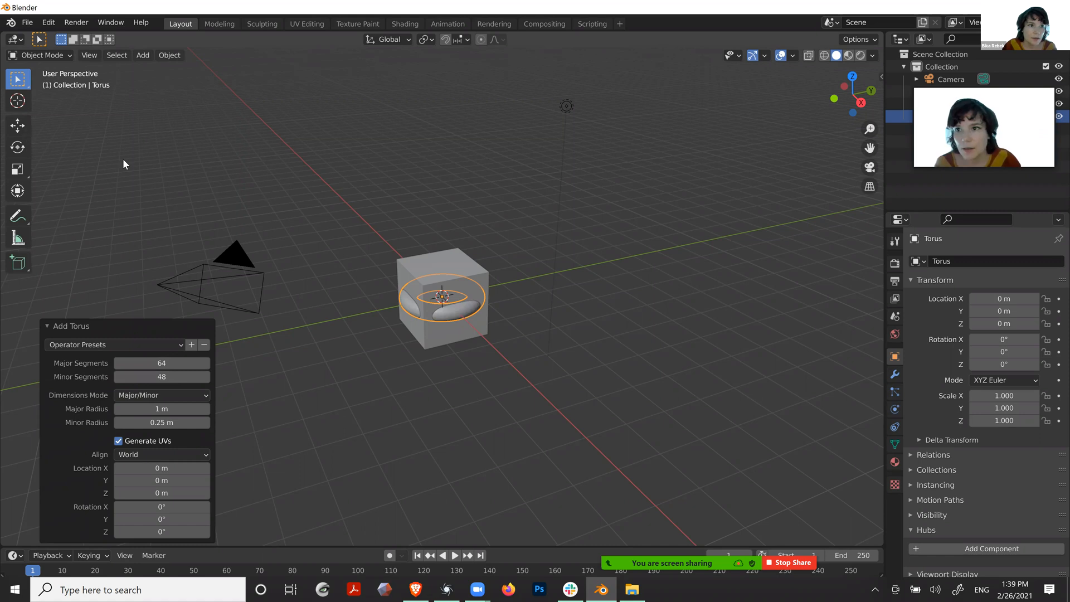
Scale the torus uniformly by about 3.59 so that it forms a ring around the cube
left_click(457, 315)
left_click(459, 313)
left_click(18, 168)
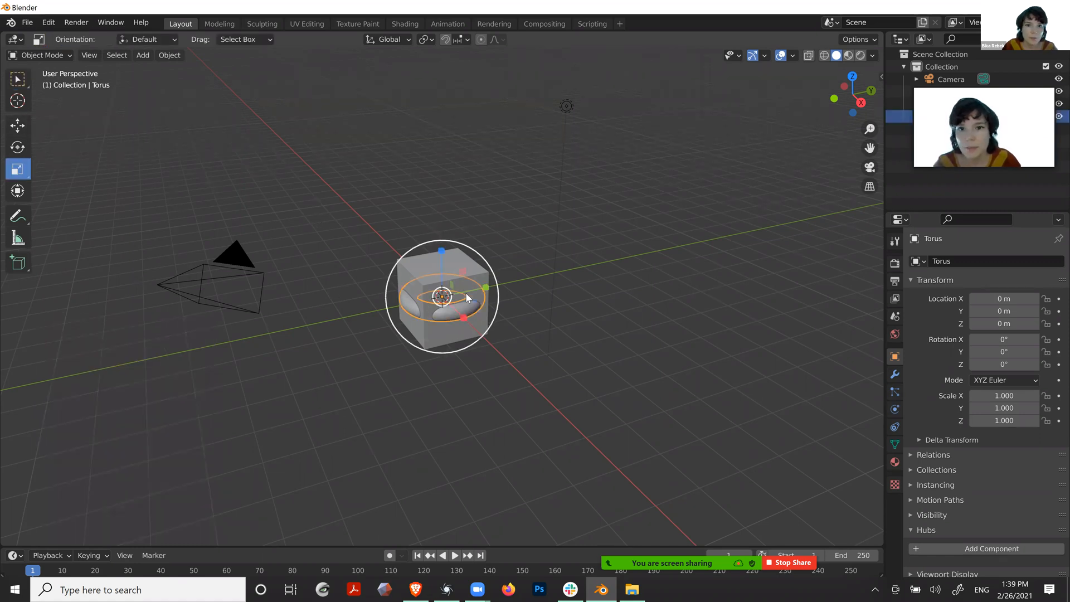
left_click_drag(494, 281, 668, 256)
left_click(634, 236)
middle_click_drag(634, 237, 663, 188)
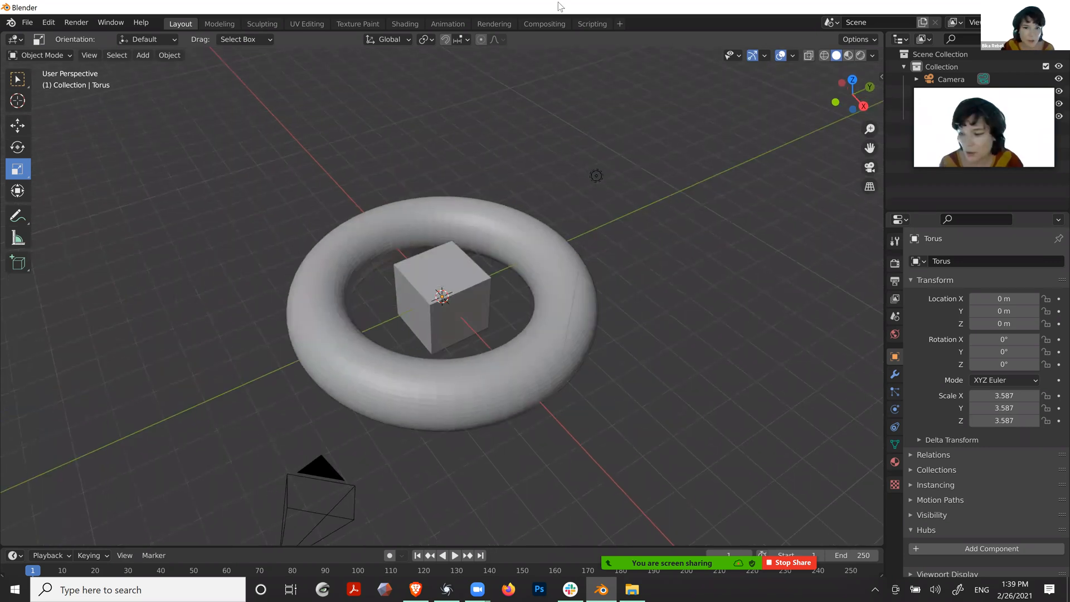
Open the torus in Edit Mode, clear the selection and switch to face selection
left_click(544, 272)
left_click(56, 57)
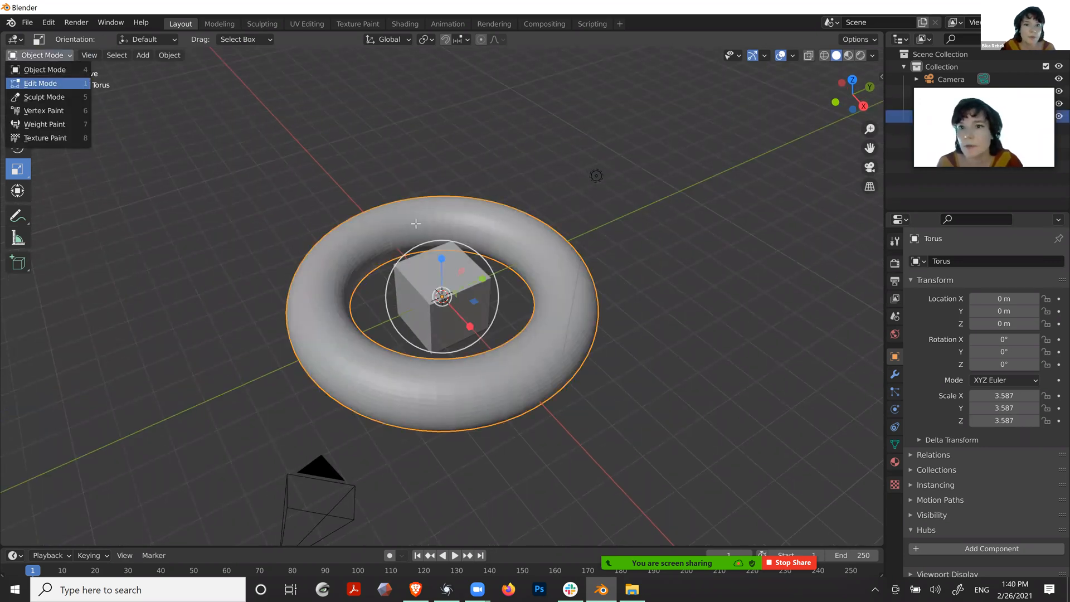
key("1")
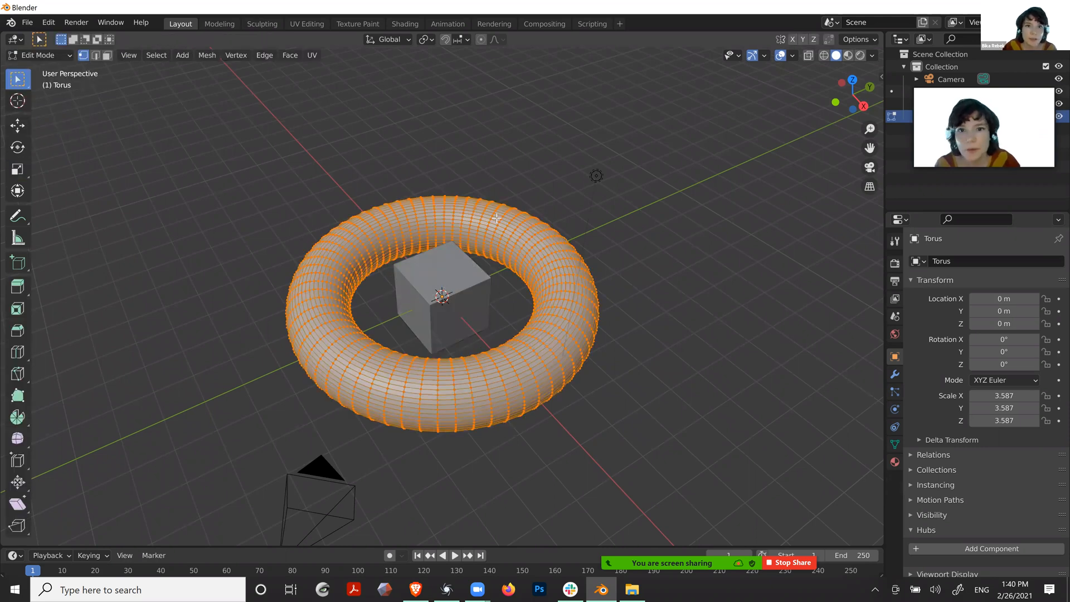
key("alt+a")
left_click(106, 55)
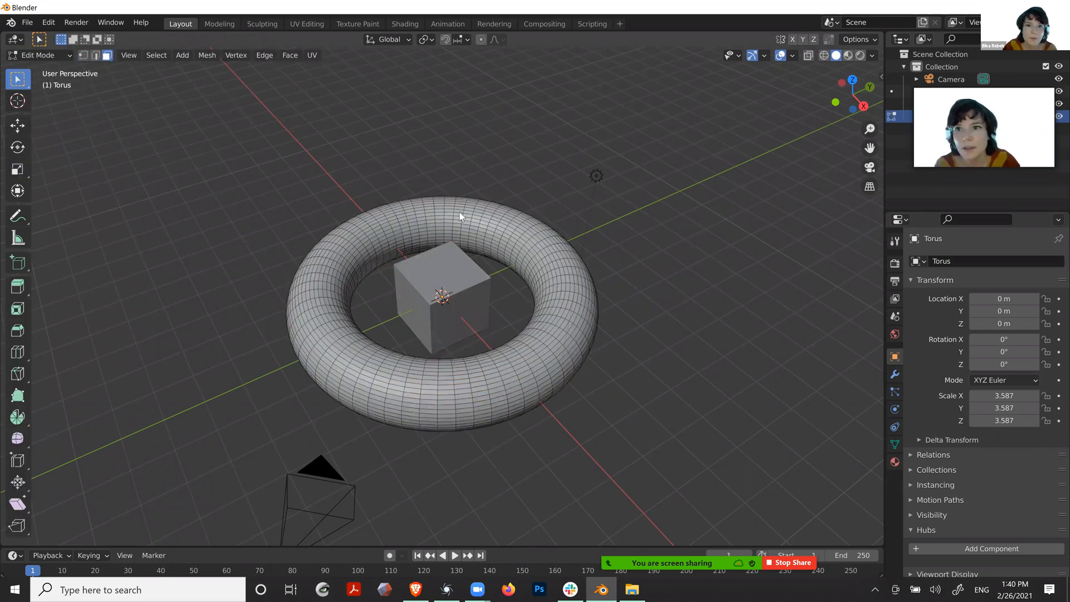
Shade all faces of the torus smooth and return to Object Mode
key("a")
right_click(459, 212)
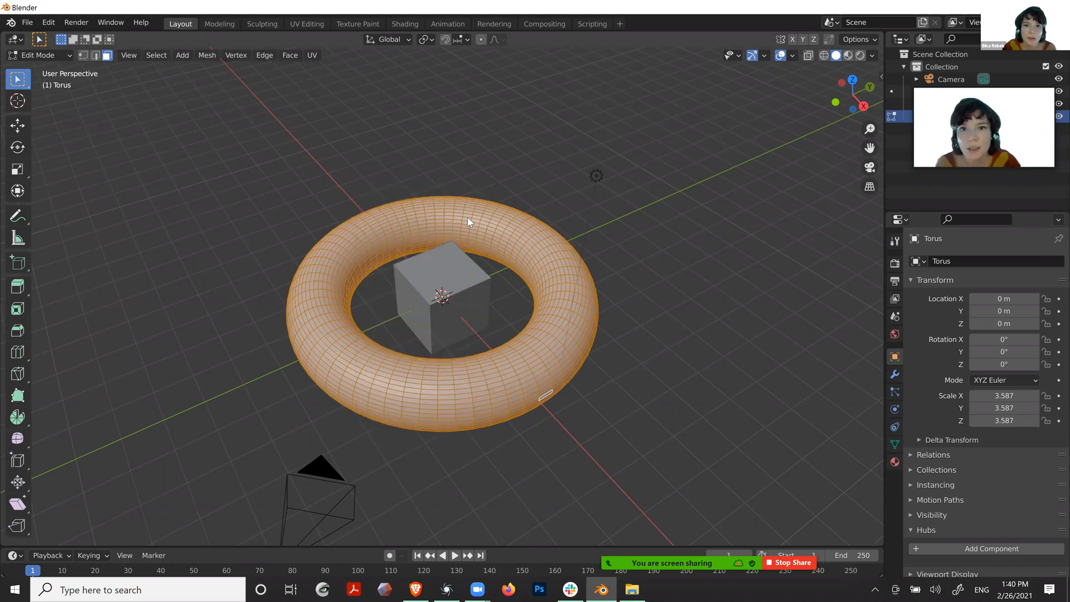
right_click(468, 221)
left_click(433, 368)
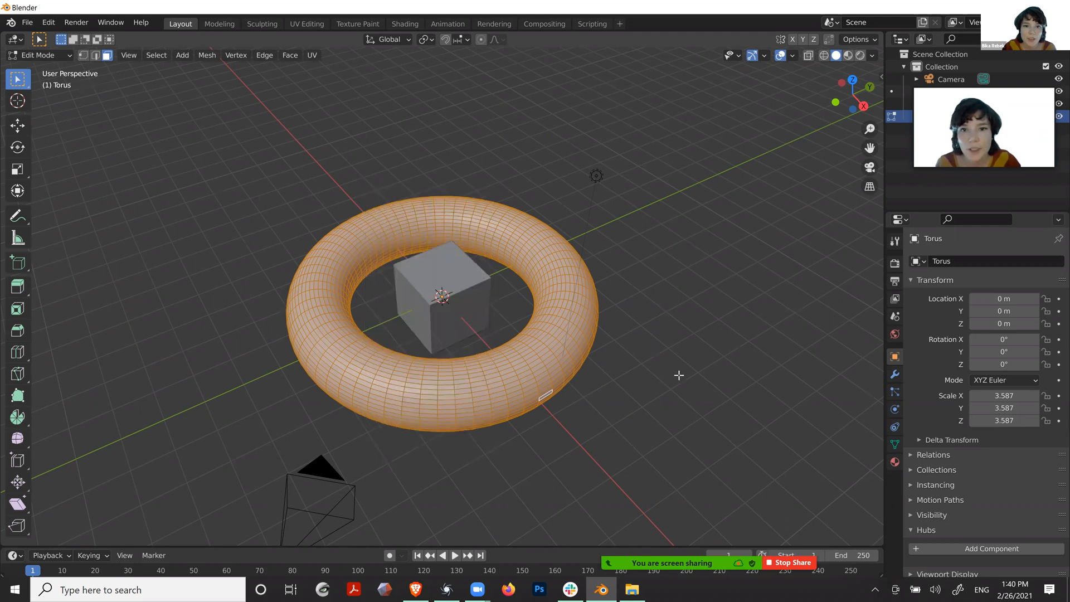
left_click(374, 155)
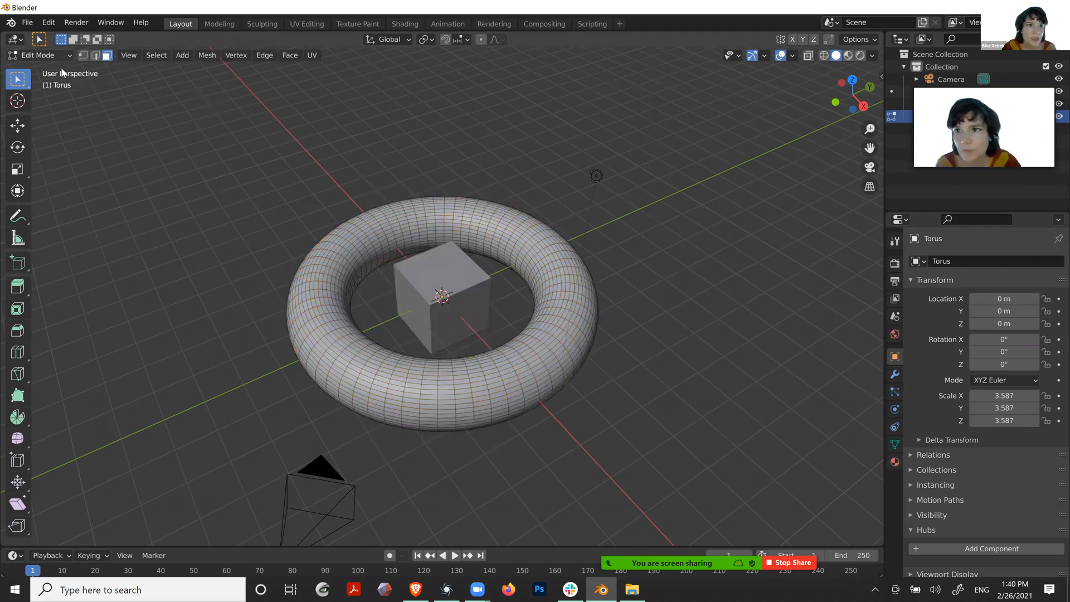
key("Tab")
Select the cube and the torus, and create a new material for the active torus in the Shading workspace
middle_click_drag(504, 359, 571, 268)
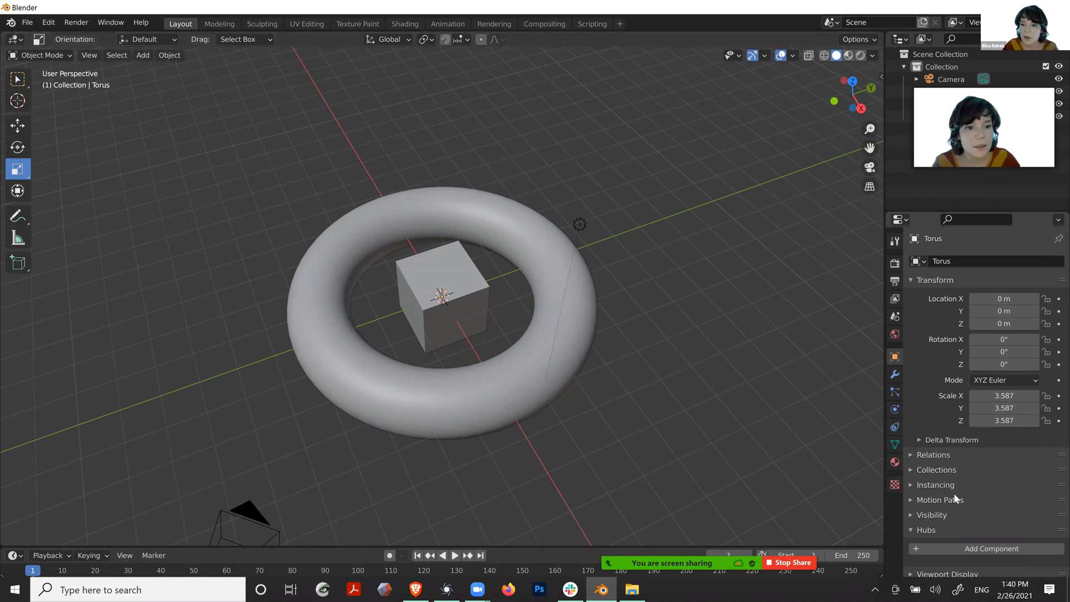
middle_click_drag(493, 258, 465, 264)
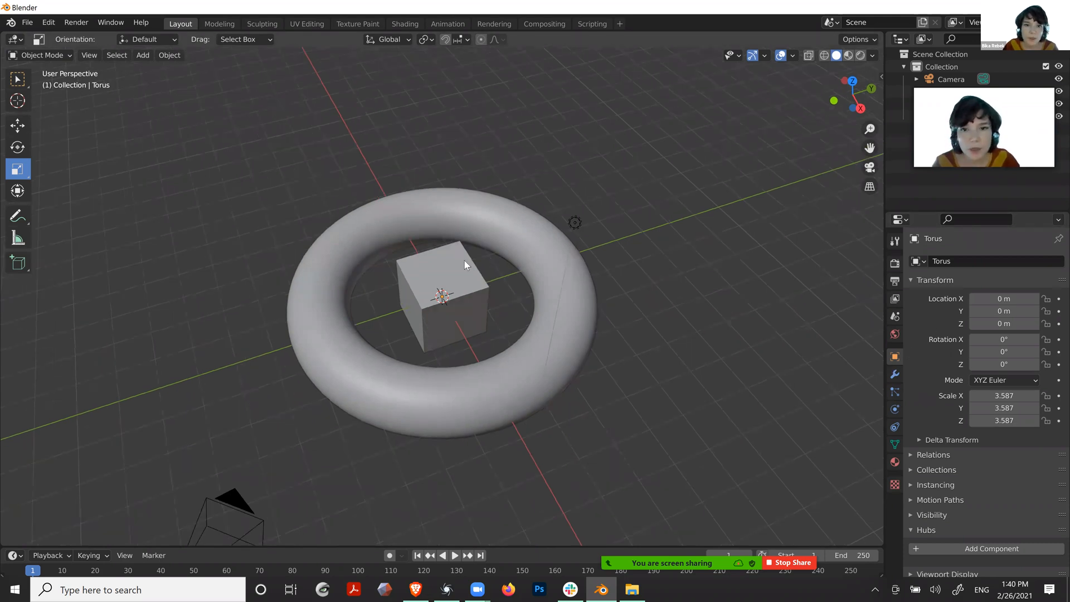
left_click_drag(470, 262, 333, 43)
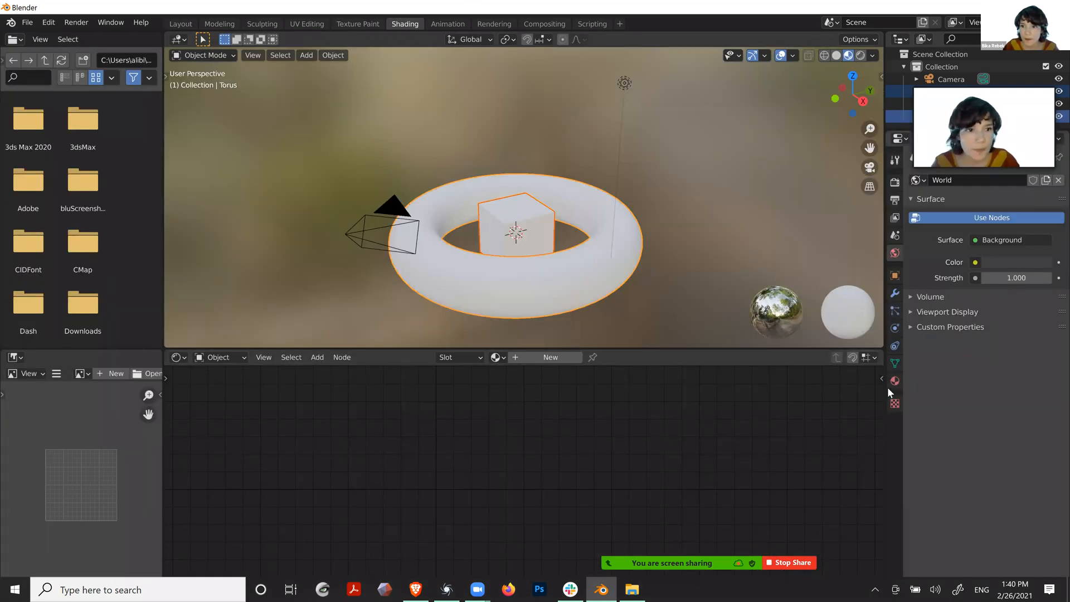
left_click(894, 381)
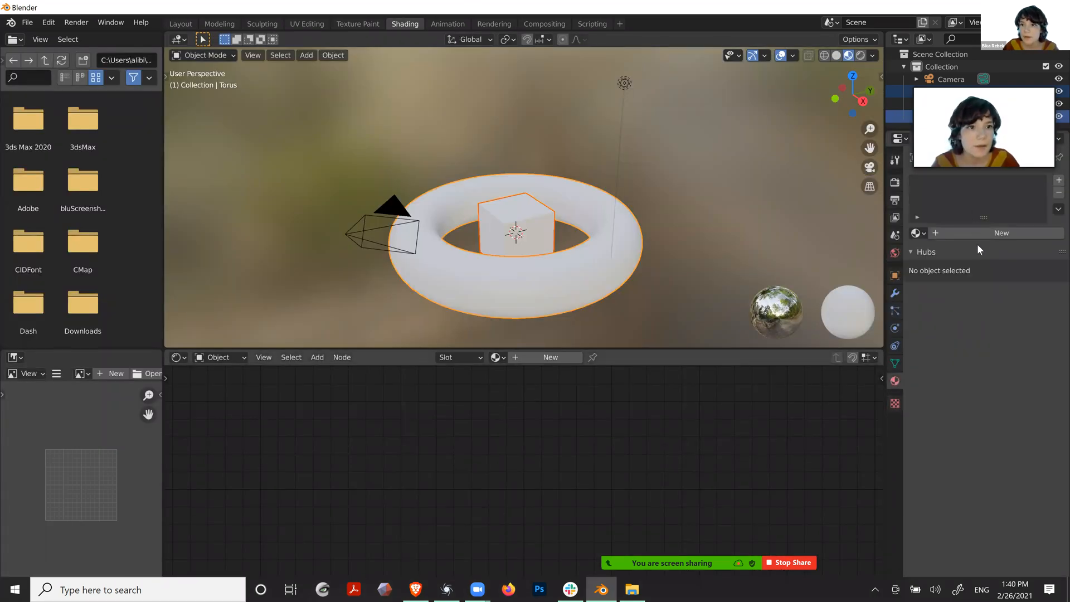
left_click(989, 233)
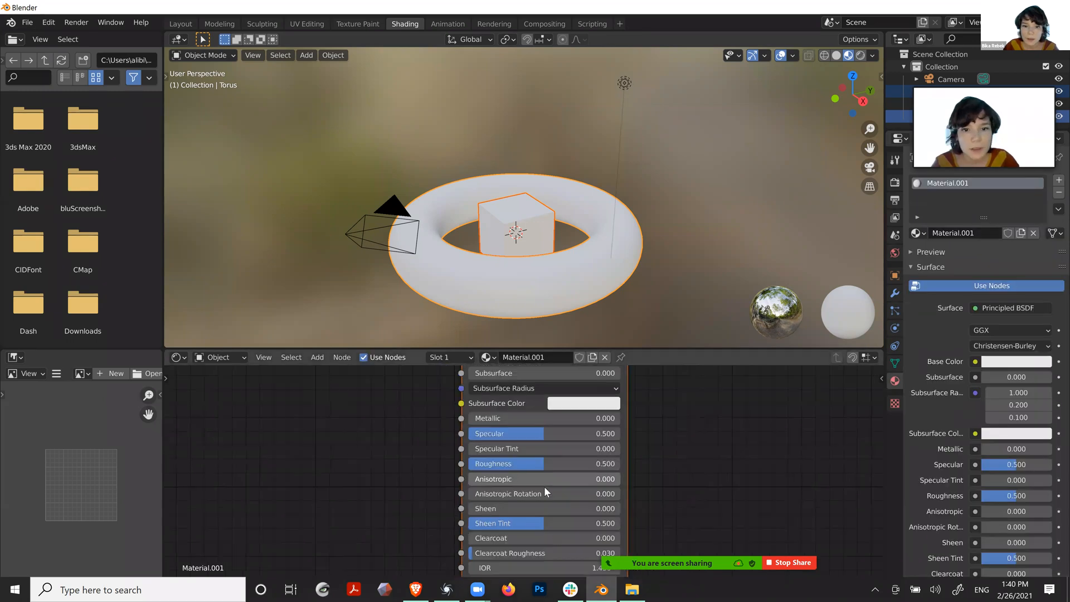
Add an Image Texture node beside the Principled BSDF and connect its Color output to the Base Color input
scroll(543, 444, "down", 2)
scroll(386, 432, "down", 1)
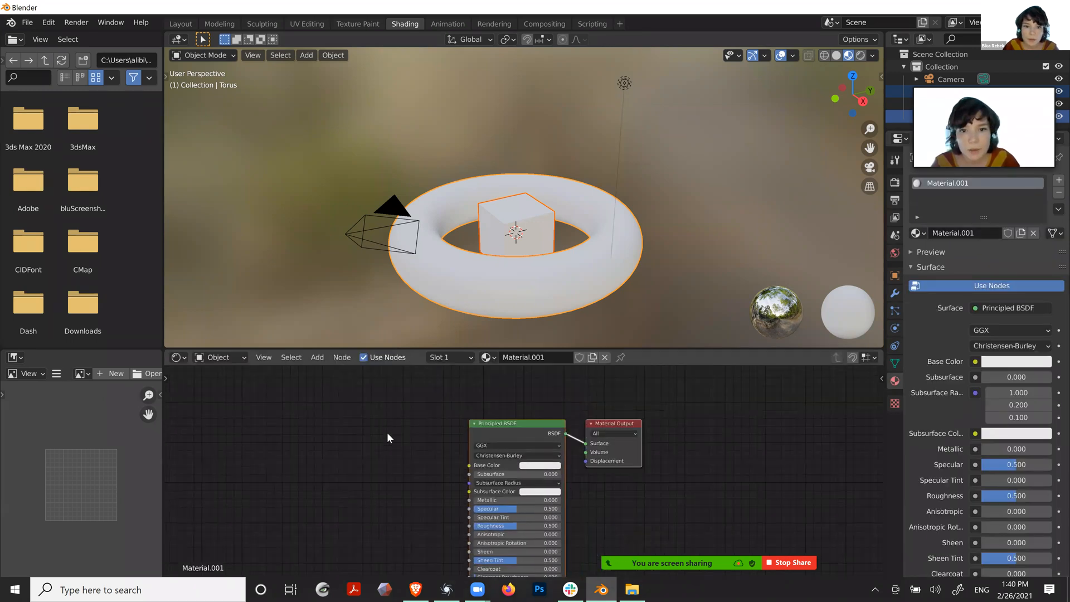
right_click(388, 426)
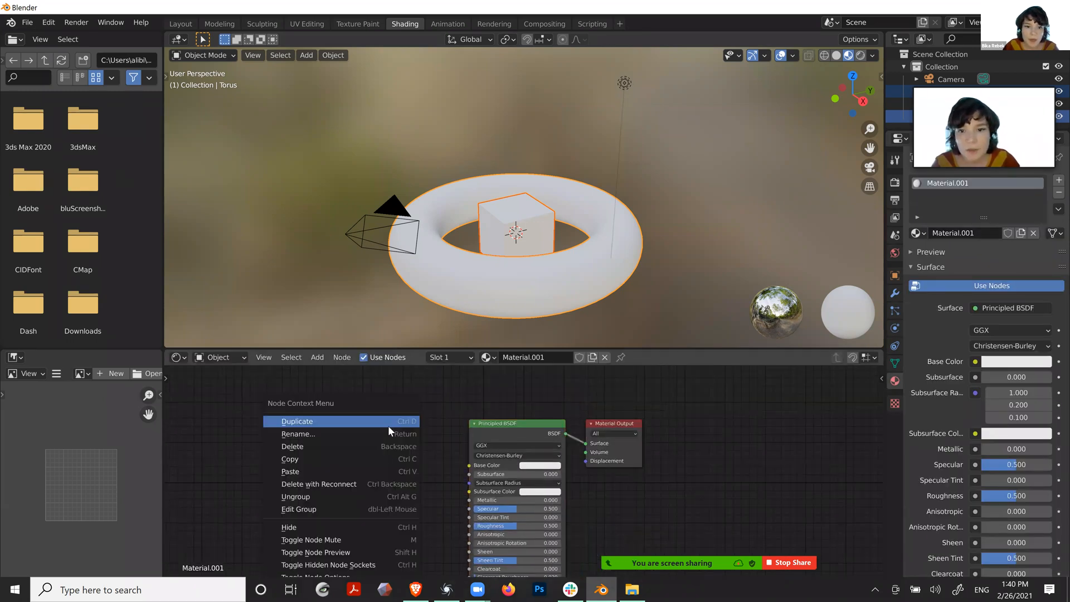
left_click(317, 357)
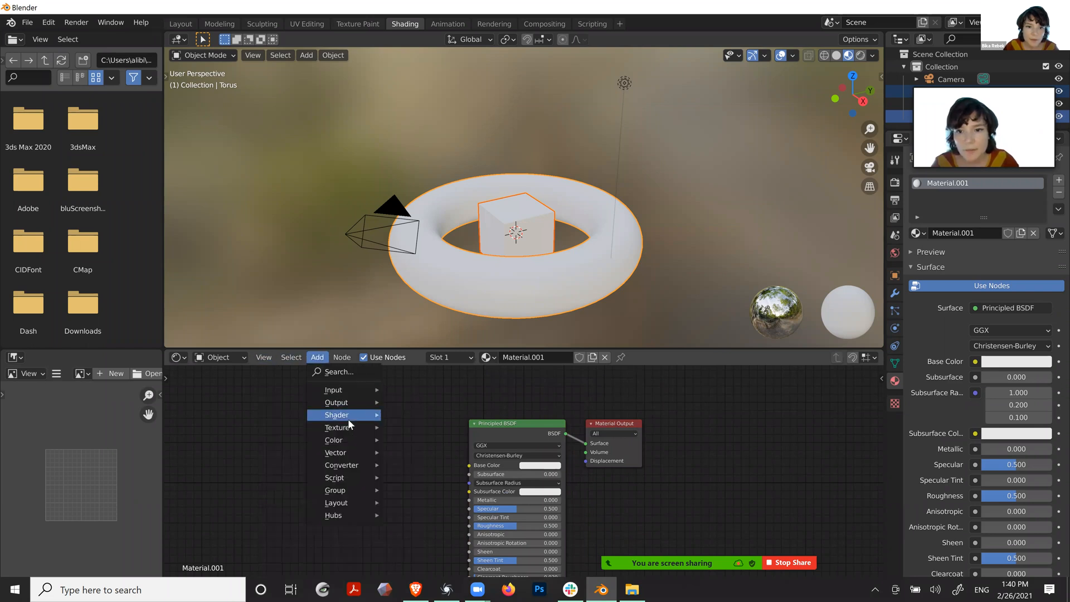
mouse_move(349, 426)
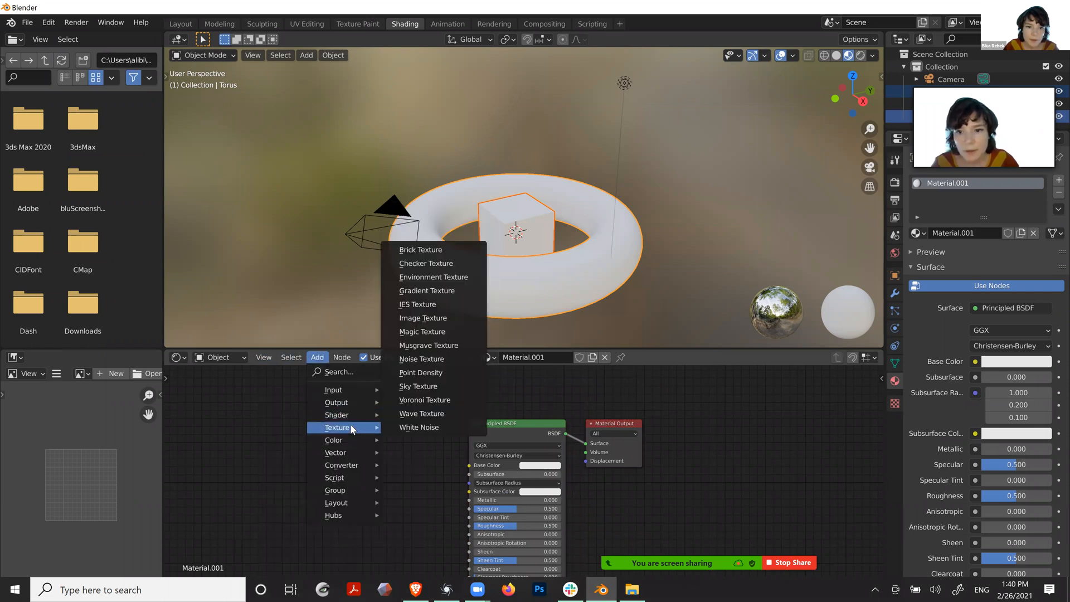
left_click(430, 321)
left_click(313, 437)
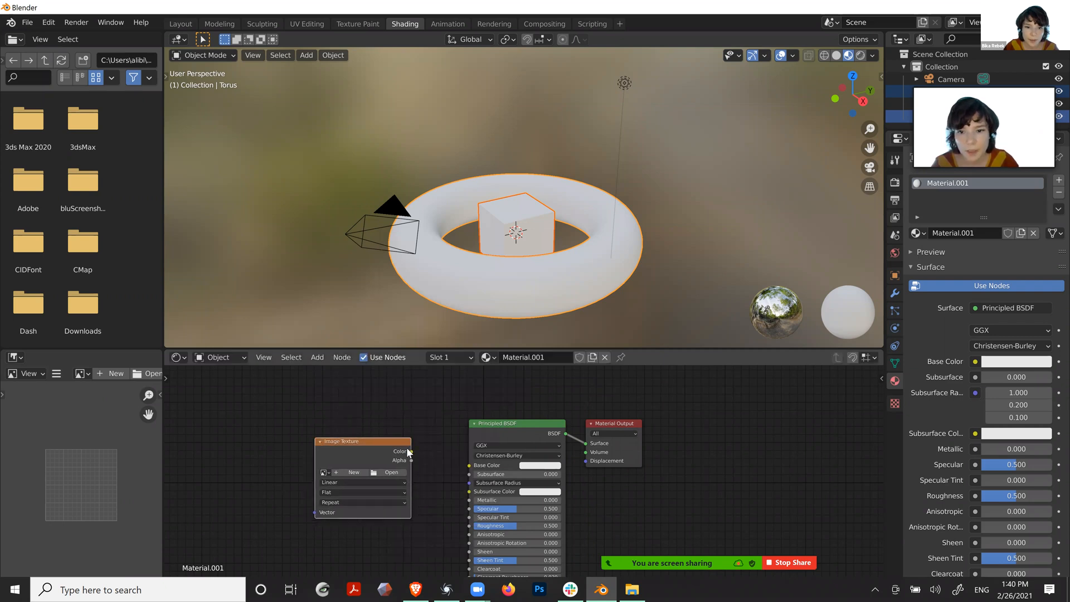
left_click_drag(395, 437, 483, 478)
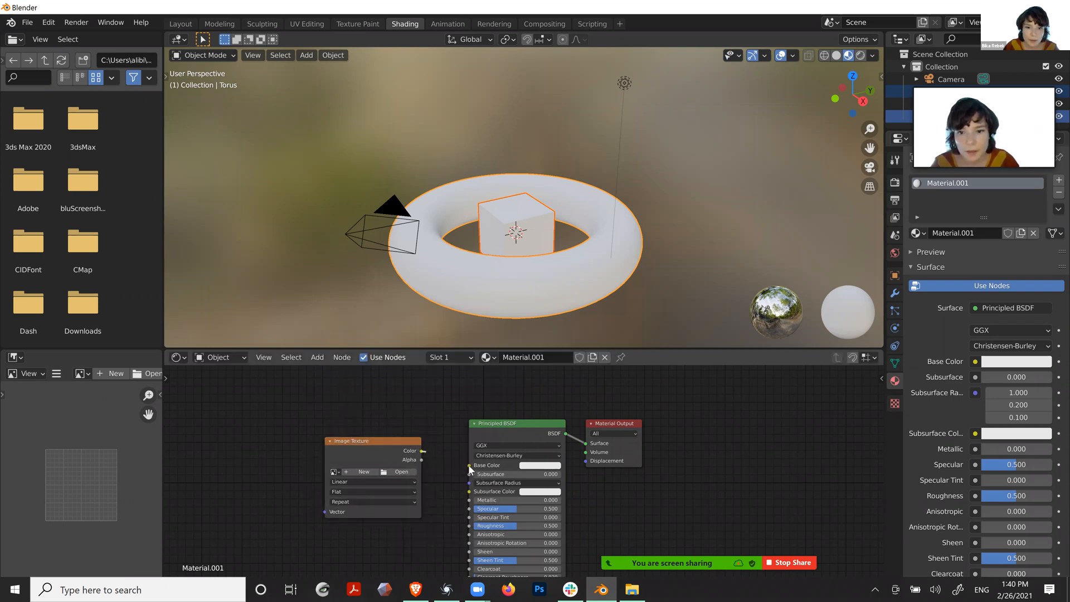
Load Water Seamless Texture #1859 (1).jpg from the Tutorial Class 07 folder into the Image Texture node
left_click(399, 471)
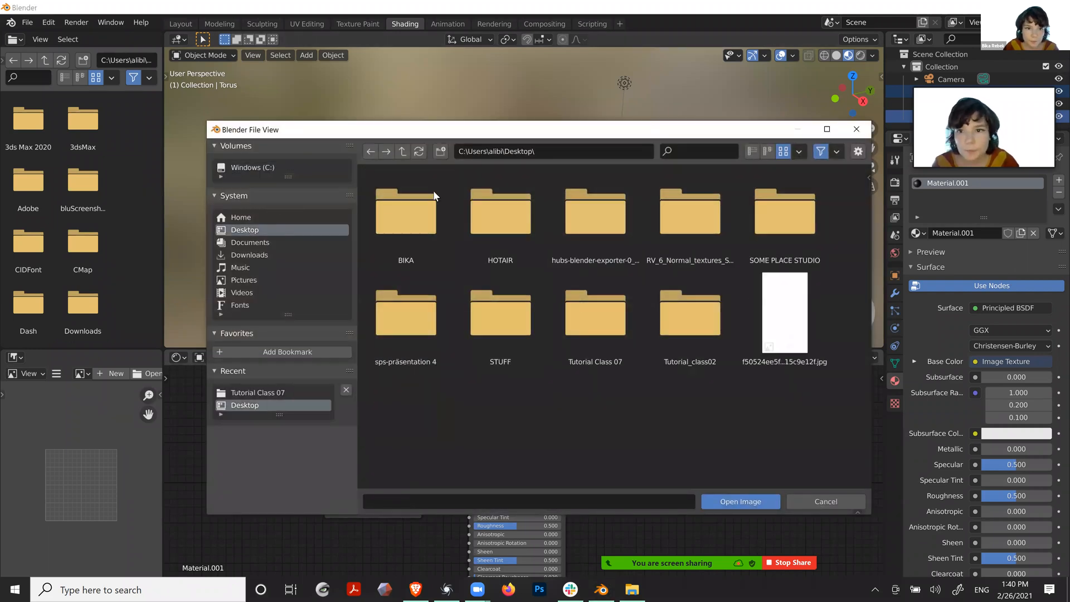
left_click(594, 330)
left_click(768, 206)
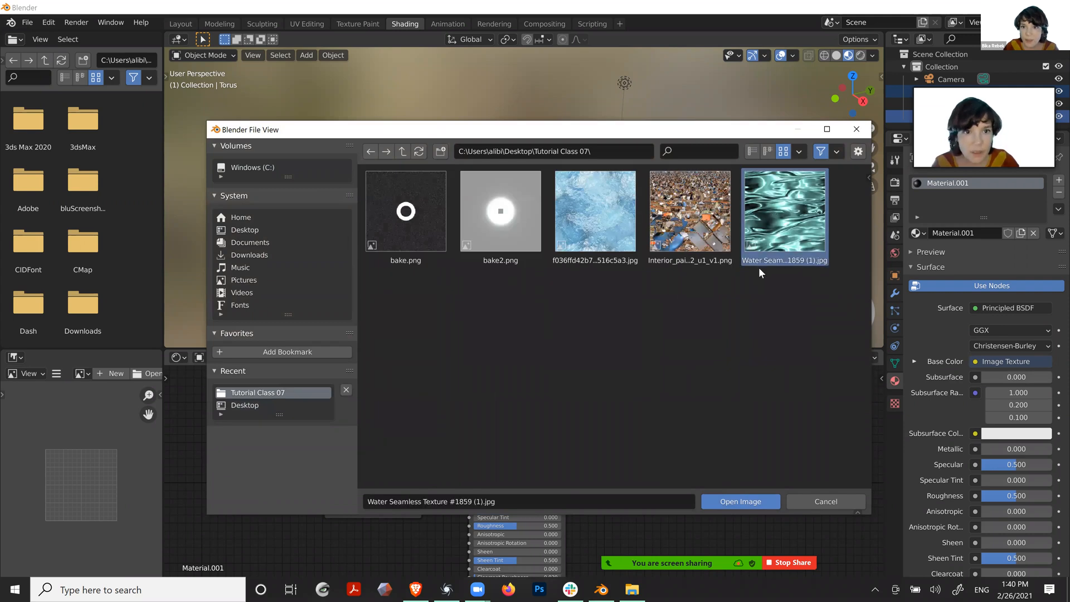
left_click(737, 500)
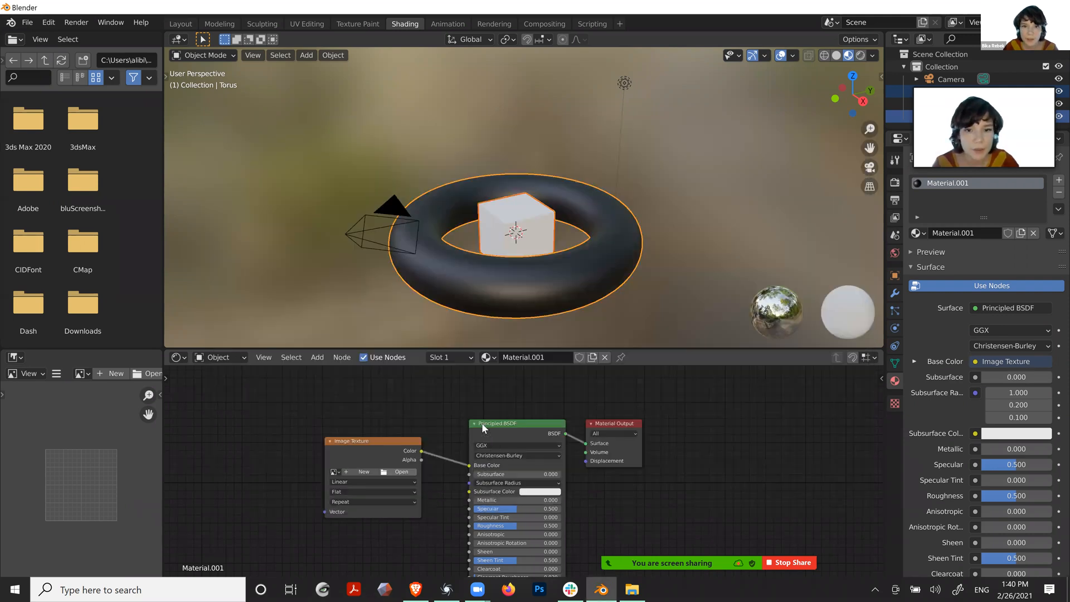
Assign the torus's Material.001 to the cube and rename that shared material to "water texture"
left_click(544, 222)
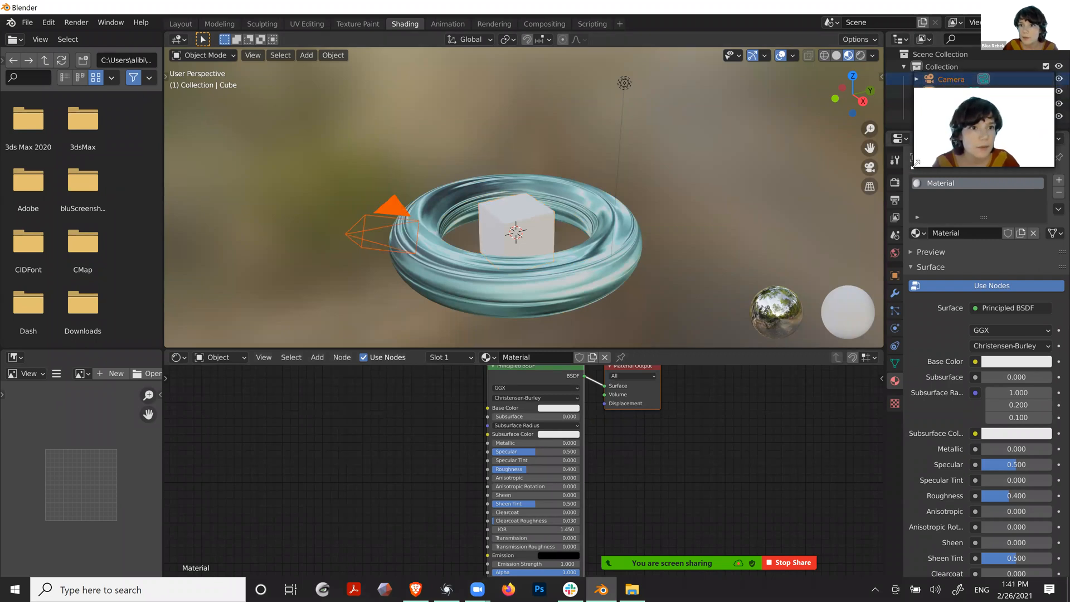
left_click(917, 239)
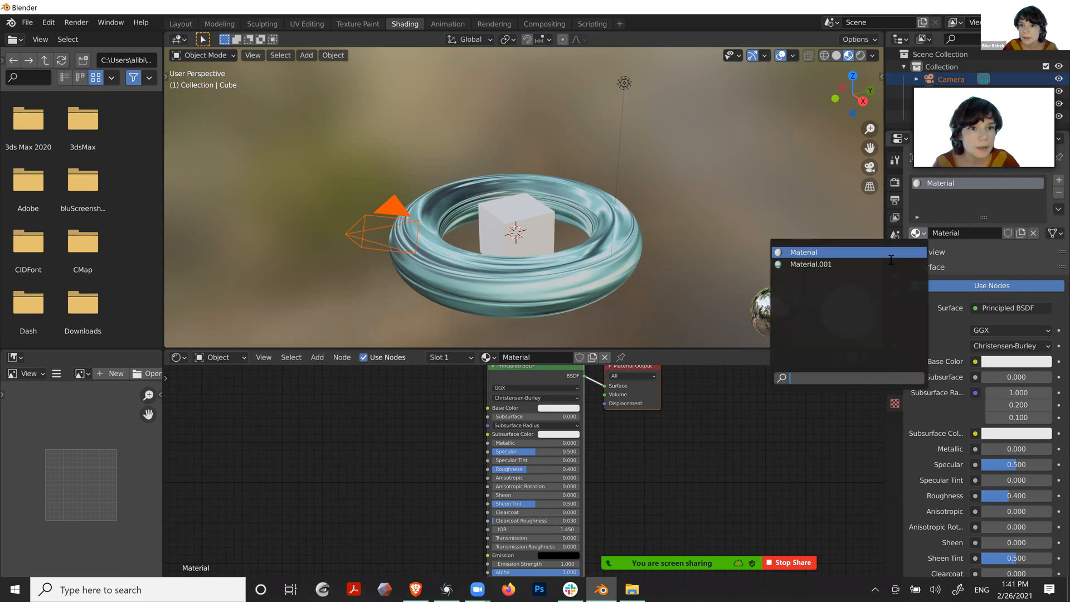
left_click(891, 265)
double_click(969, 233)
type("water")
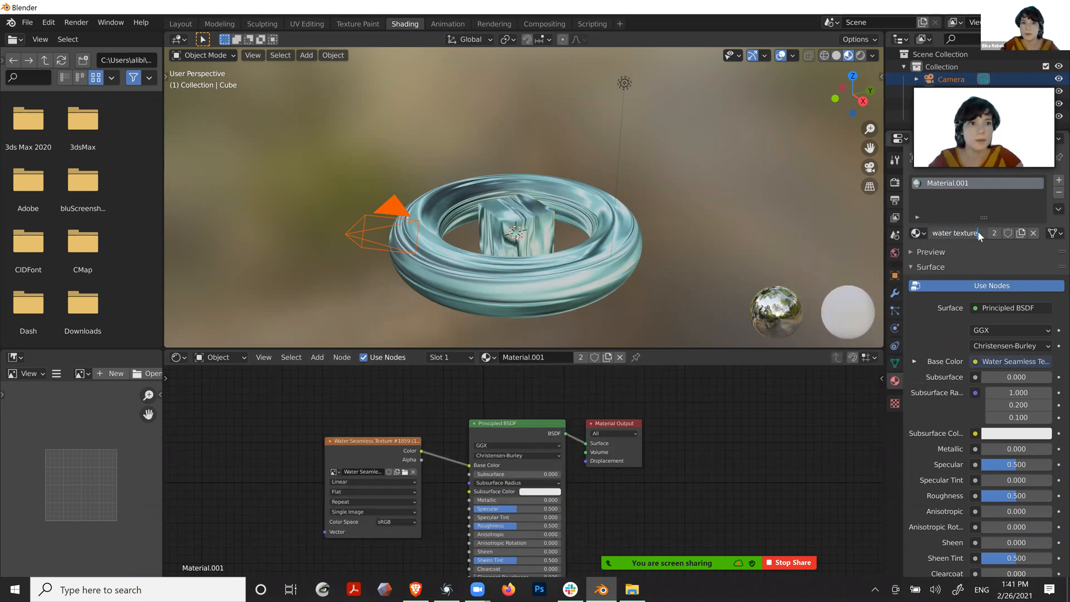
type(" texture")
key("Return")
Select the torus, bring it into the UV Editing workspace and select all of its faces
left_click(570, 196)
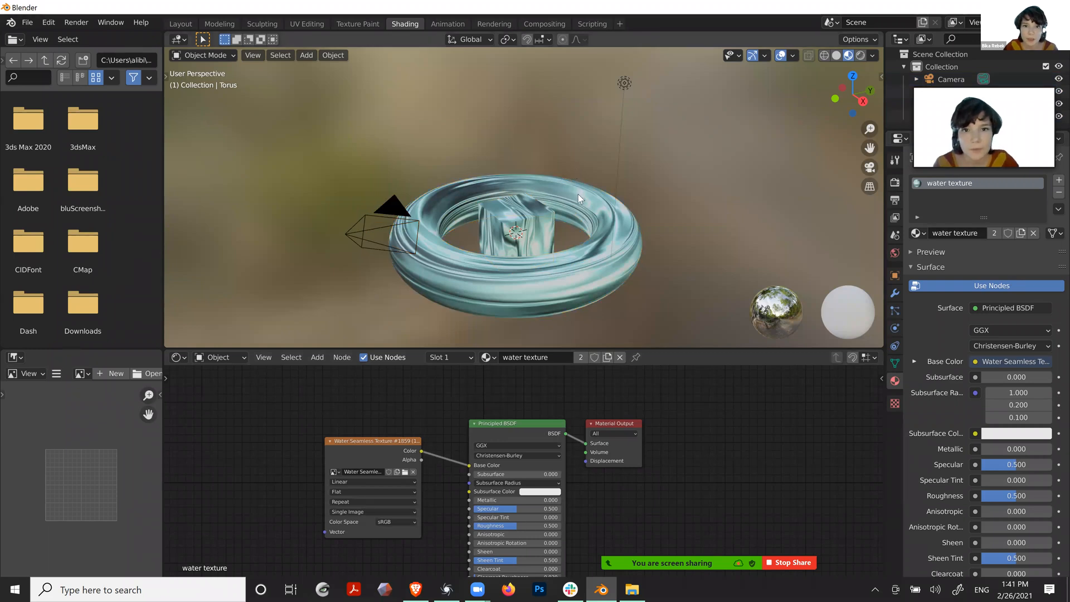
middle_click_drag(577, 194, 590, 176)
left_click(504, 176)
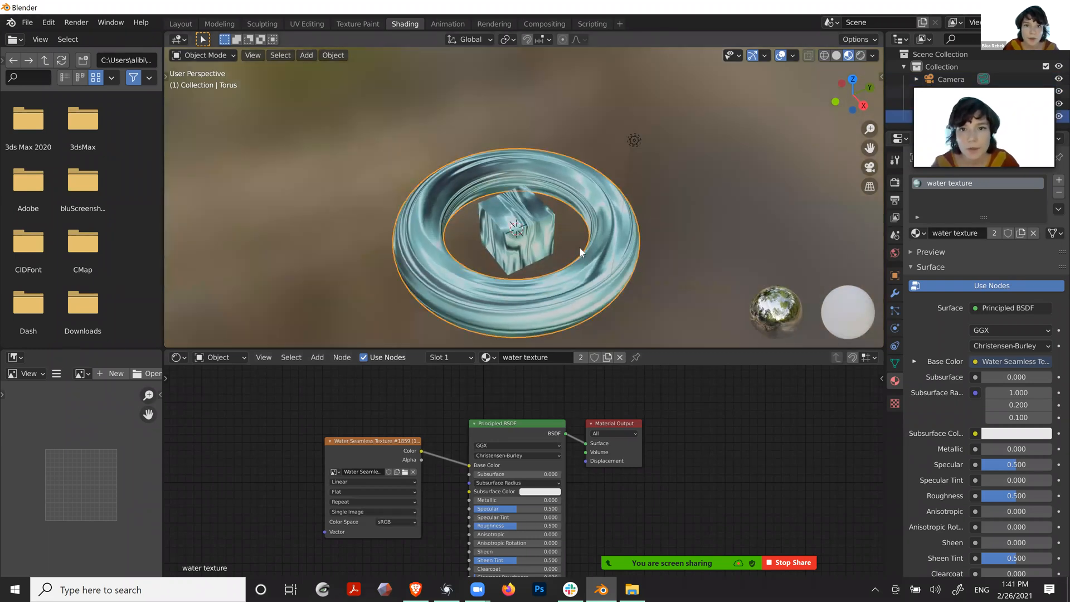
left_click(316, 20)
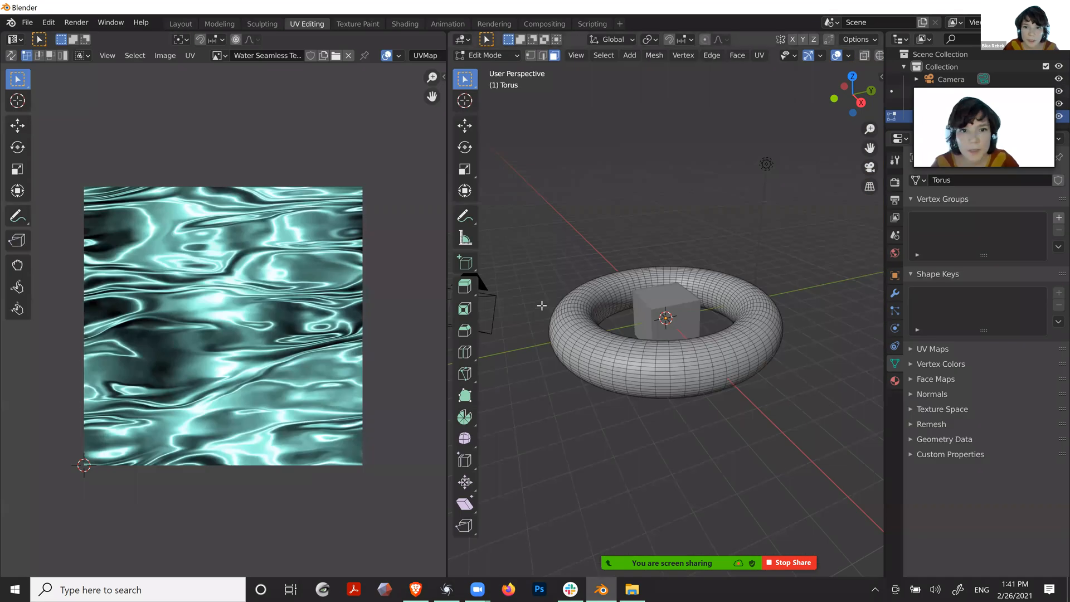
middle_click_drag(561, 310, 581, 315)
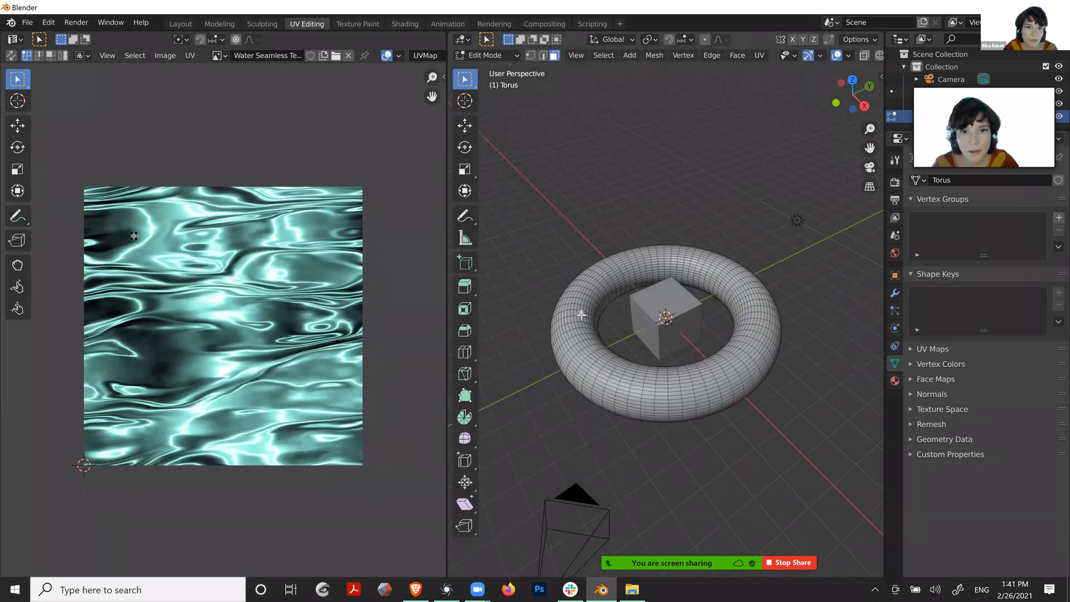
key("a")
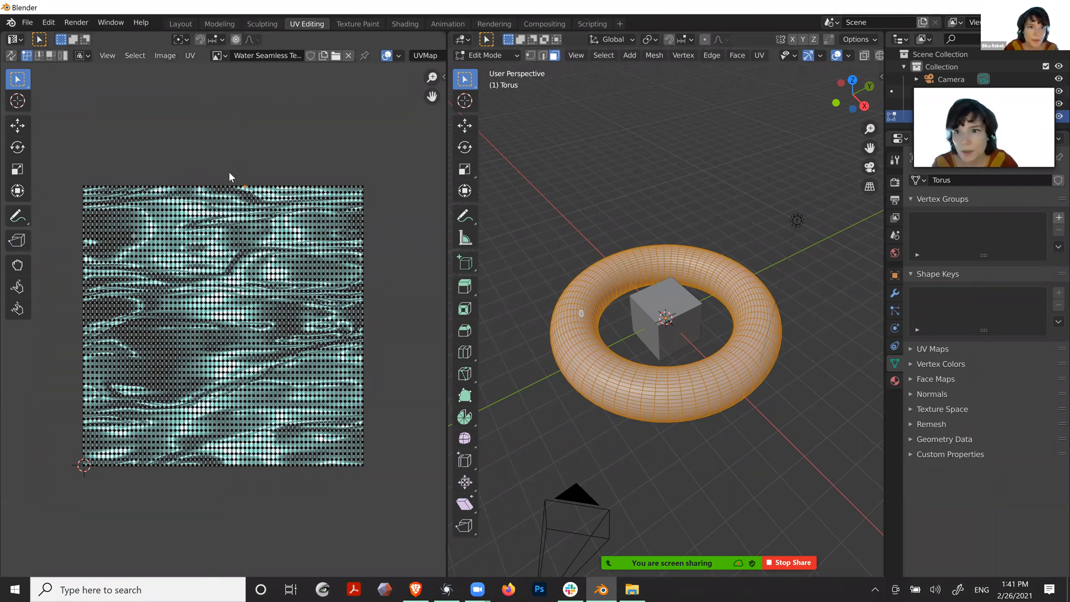
Select all of the torus's UVs and scale them up uniformly, far beyond the water image's bounds
key("a")
scroll(268, 306, "down", 2)
key("shift+space")
key("s")
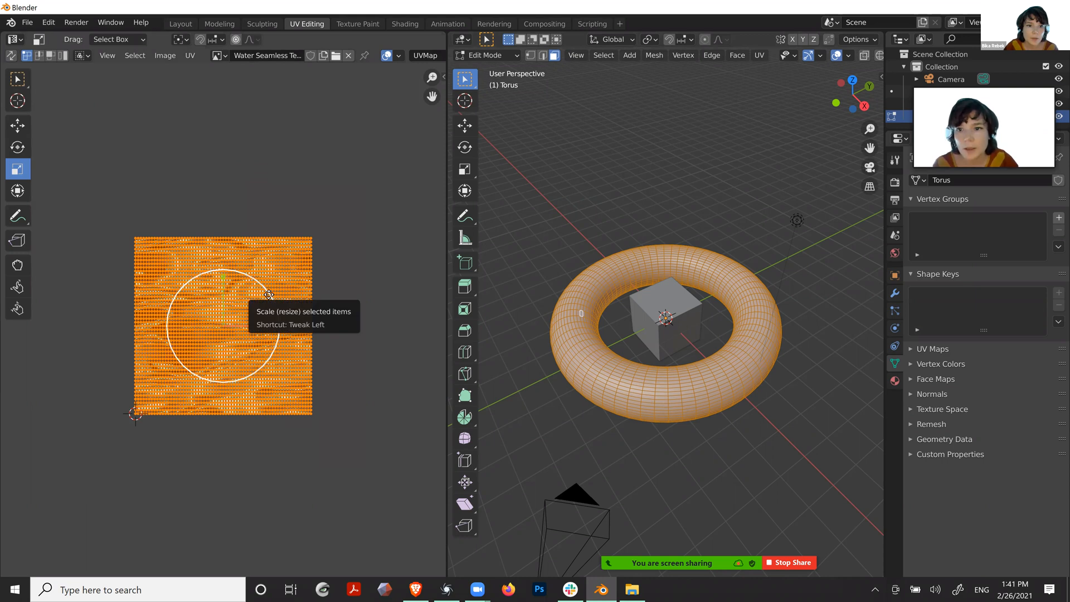
left_click_drag(277, 292, 435, 280)
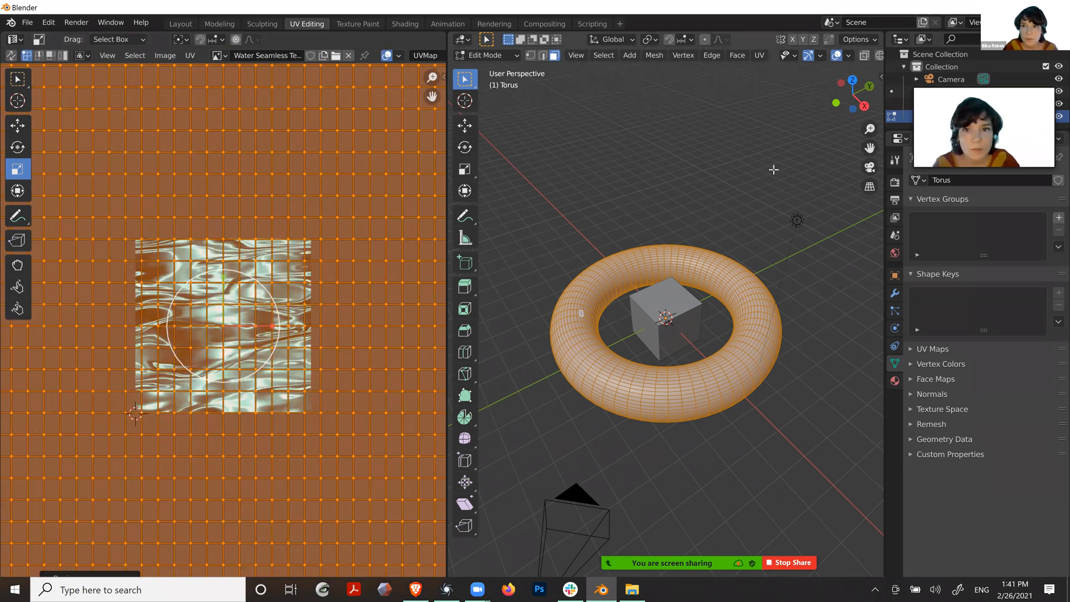
Widen the 3D viewport and use Material Preview shading to examine the tiled water texture on the torus
left_click_drag(886, 102, 930, 97)
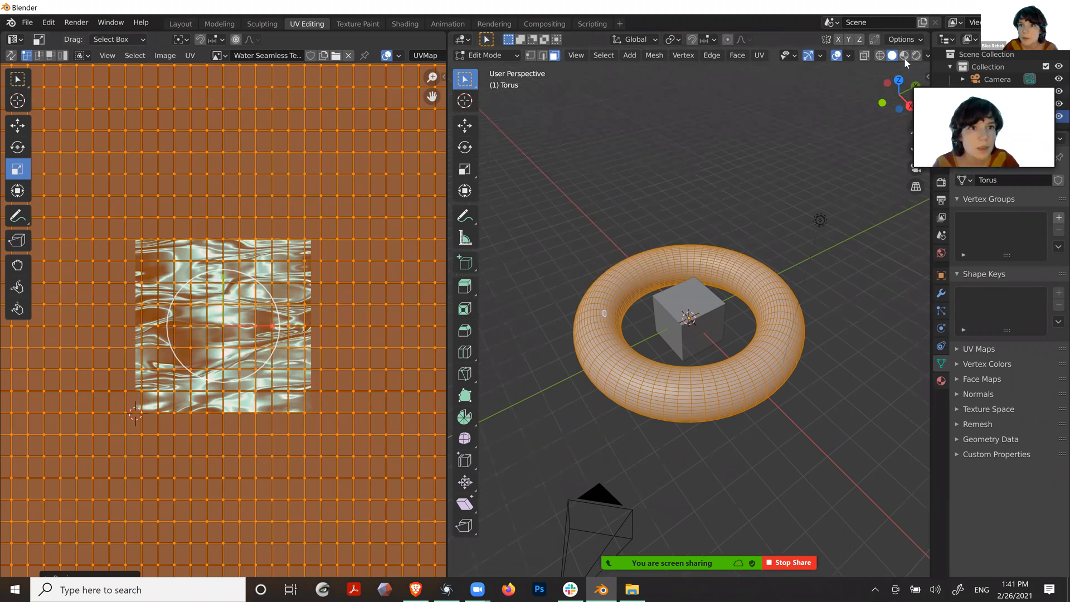
middle_click_drag(691, 250, 686, 304)
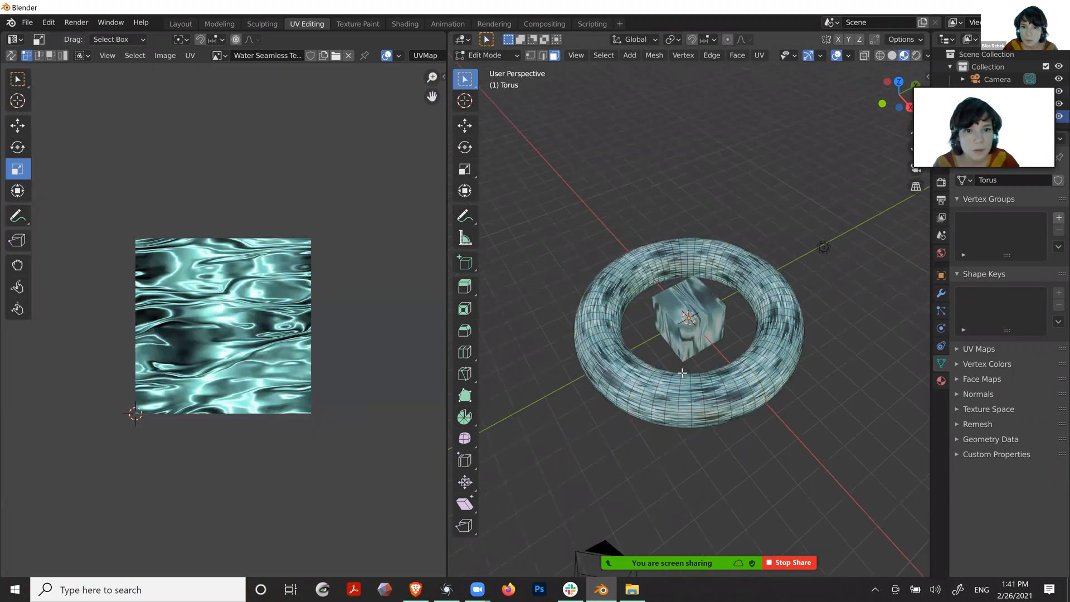
scroll(686, 305, "up", 2)
middle_click_drag(685, 385, 640, 320)
scroll(679, 339, "up", 2)
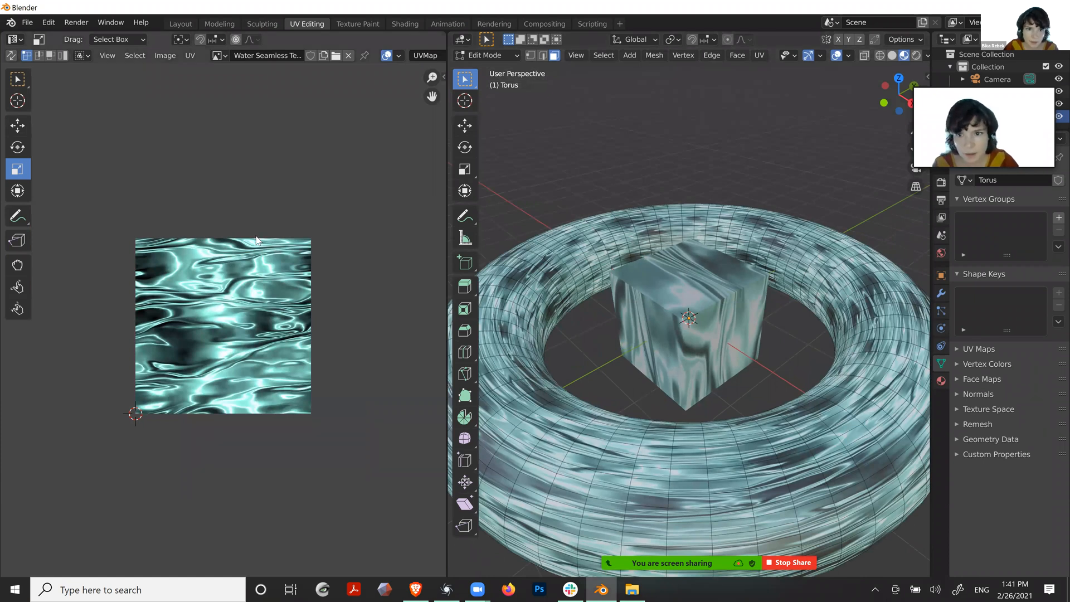
Reselect all torus UVs and scale them non-uniformly, much wider horizontally and about half as tall, then clear the selection
scroll(256, 240, "down", 3)
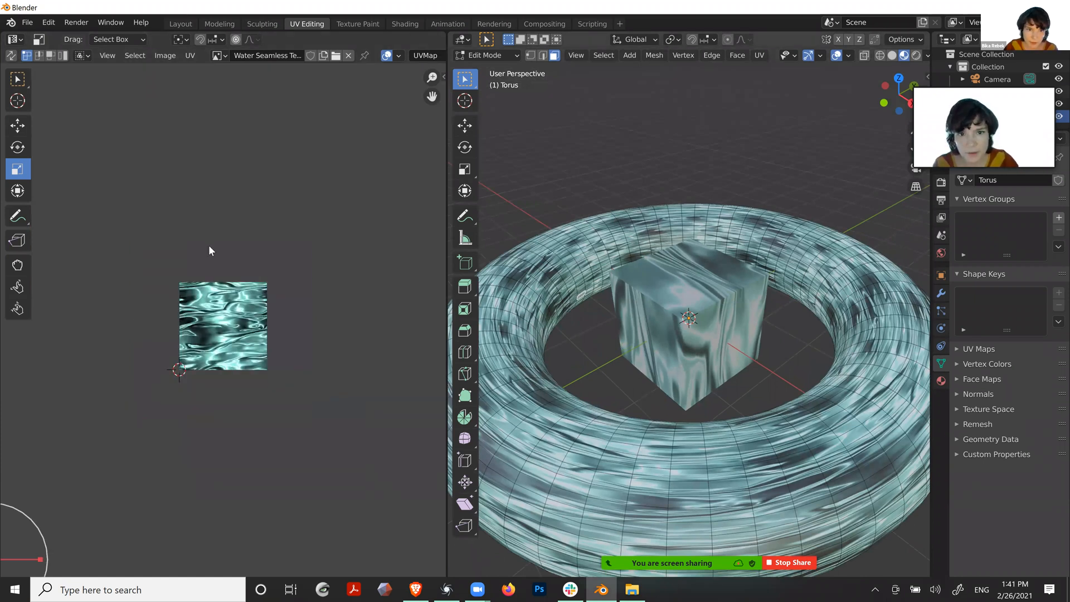
key("a")
scroll(217, 262, "down", 4)
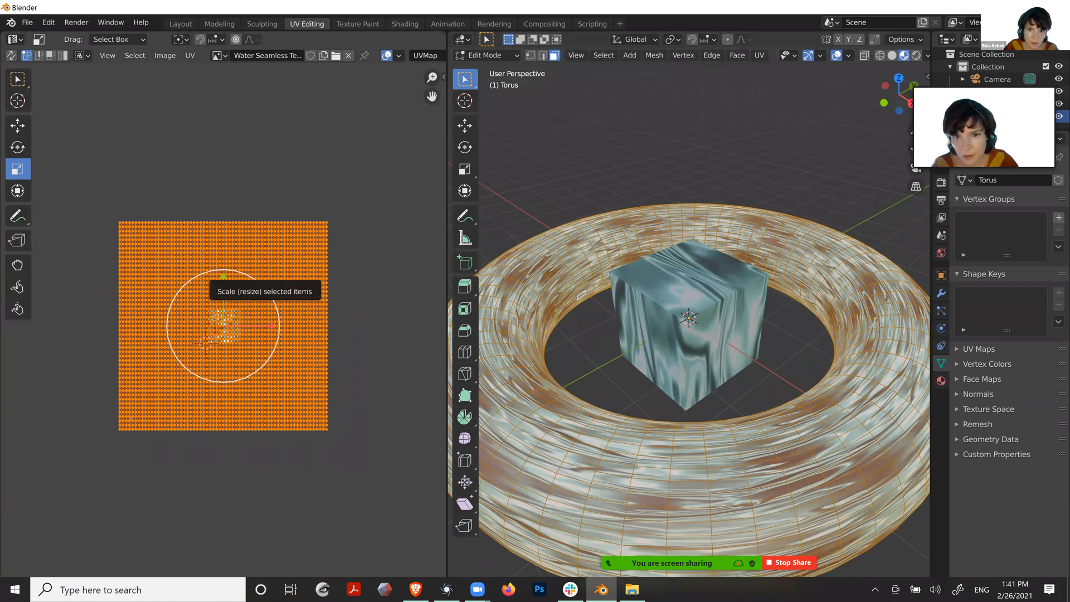
left_click_drag(223, 275, 397, 281)
middle_click_drag(687, 197, 691, 252)
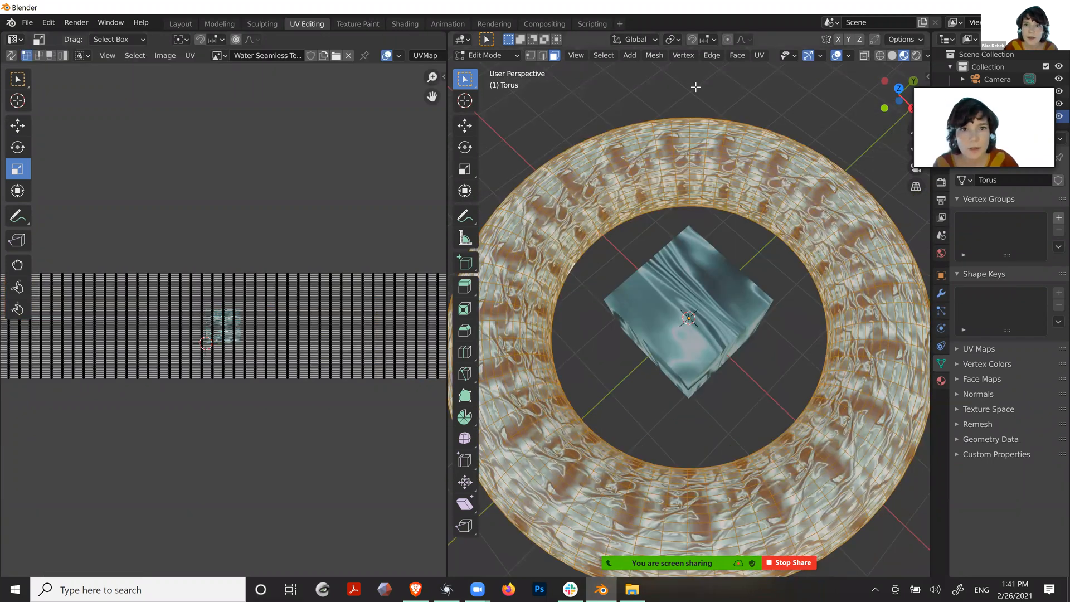
left_click(695, 87)
Show the scene in Material Preview shading in the Layout workspace and view the retextured torus
left_click(180, 24)
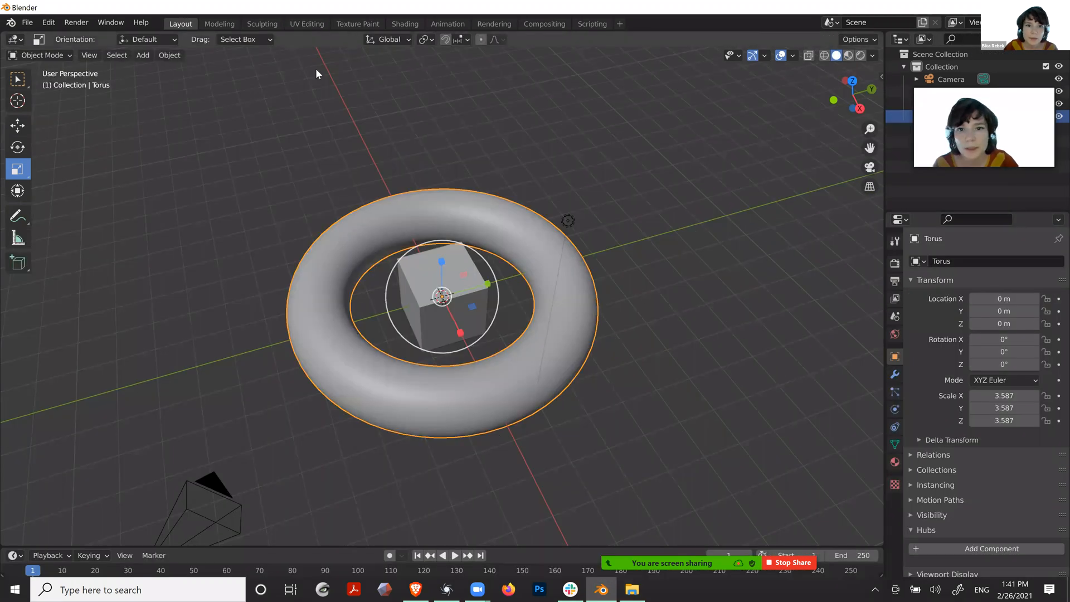
left_click(847, 55)
middle_click_drag(577, 257, 282, 69)
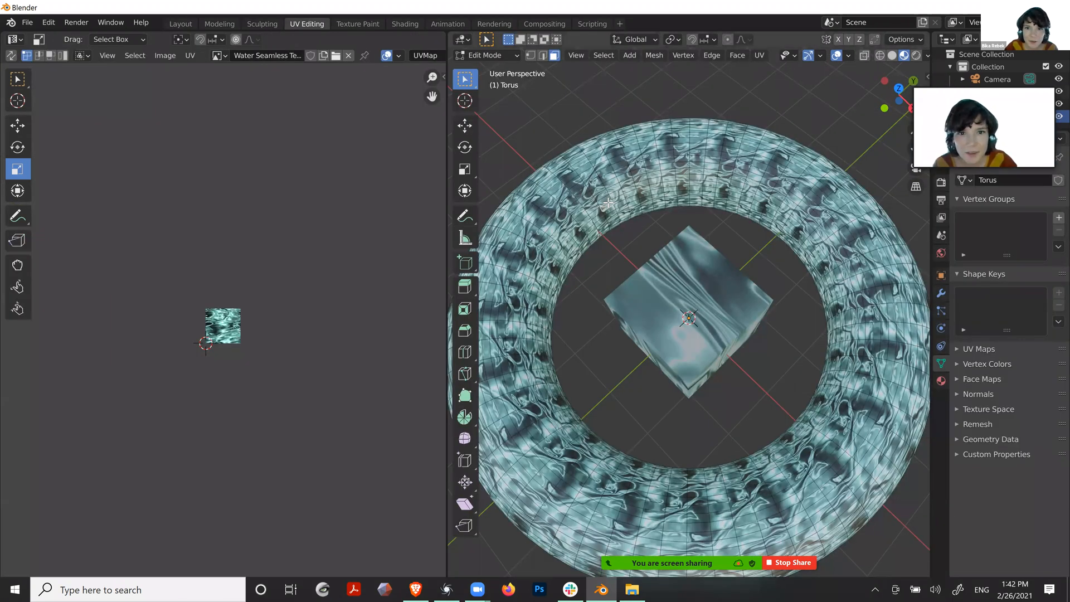
Reselect the torus's faces and UVs in the UV Editing workspace and adjust the UV scale slightly
key("a")
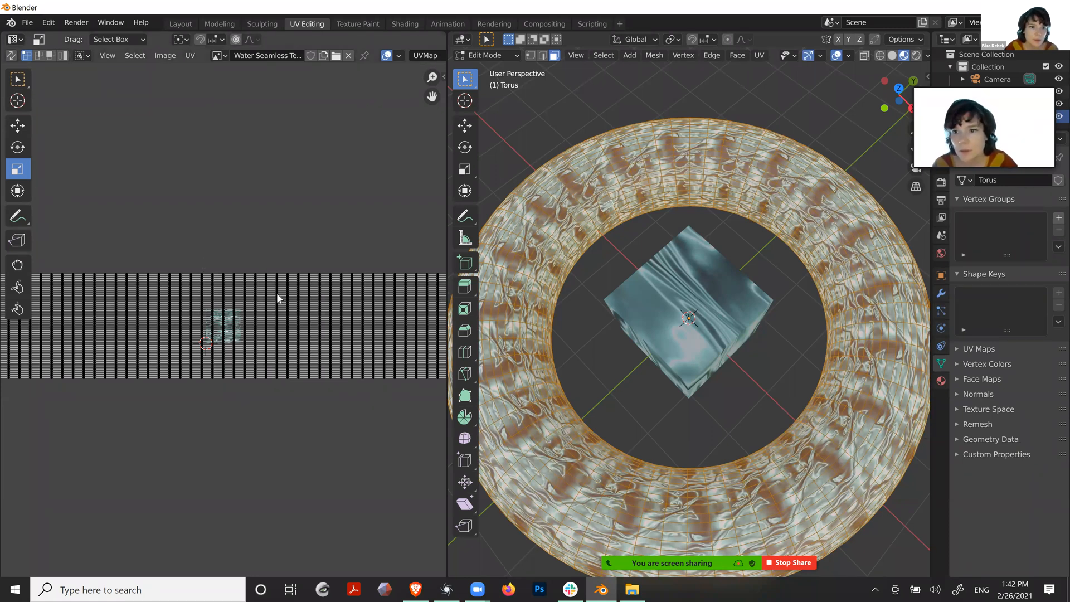
key("a")
key("alt+a")
key("a")
left_click_drag(262, 291, 250, 304)
left_click(249, 259)
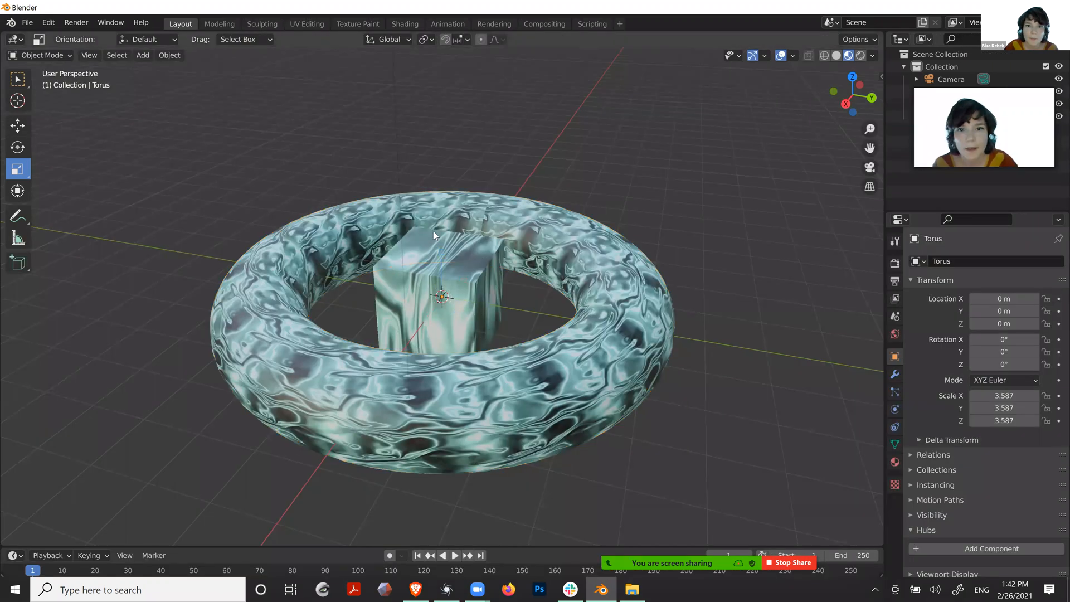
Select the torus and cube in Layout with the cube active, and add a uv-scroll Hubs component with its first speed value at 0.1
middle_click_drag(598, 300, 452, 279)
left_click(453, 269, "shift")
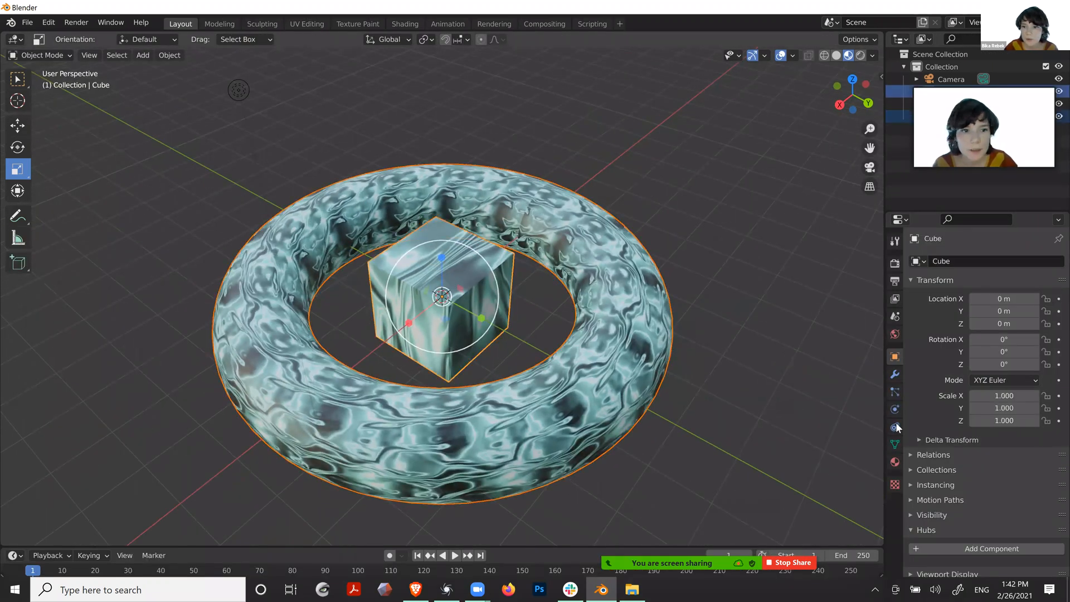
left_click(911, 280)
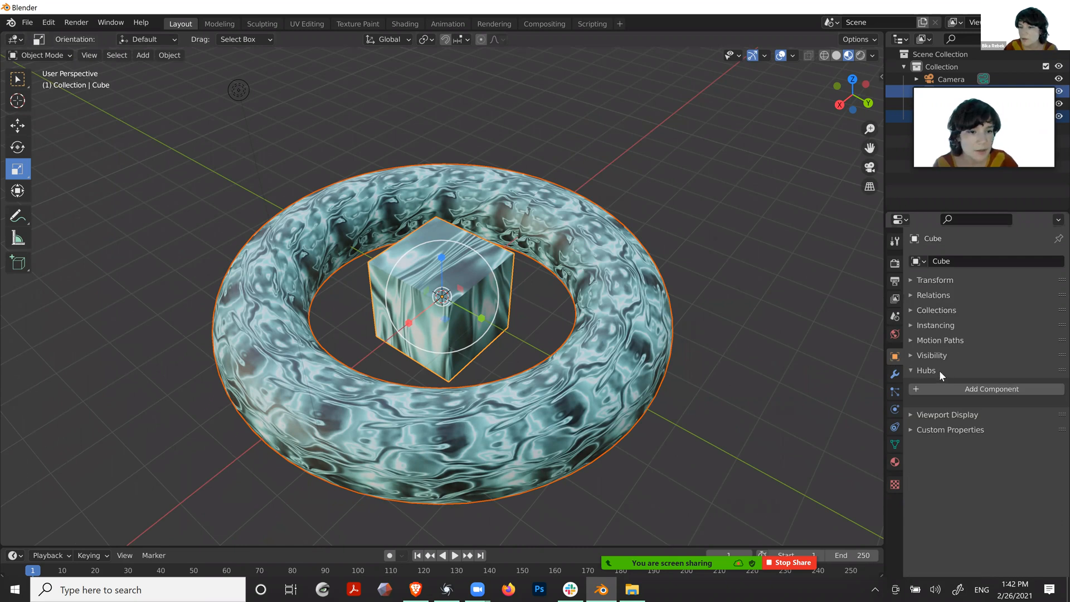
left_click(951, 385)
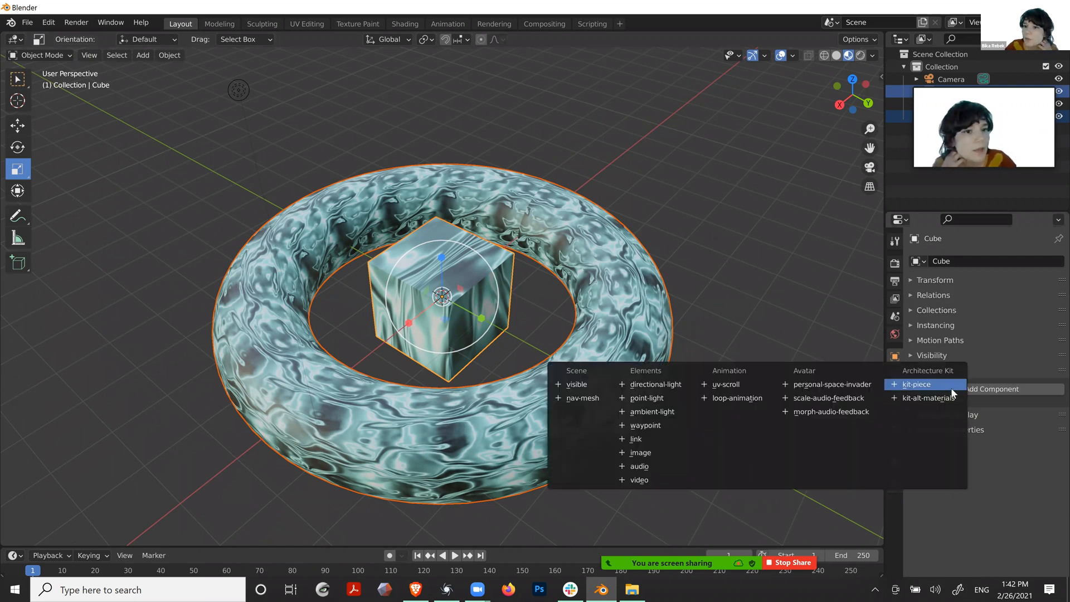
left_click(721, 385)
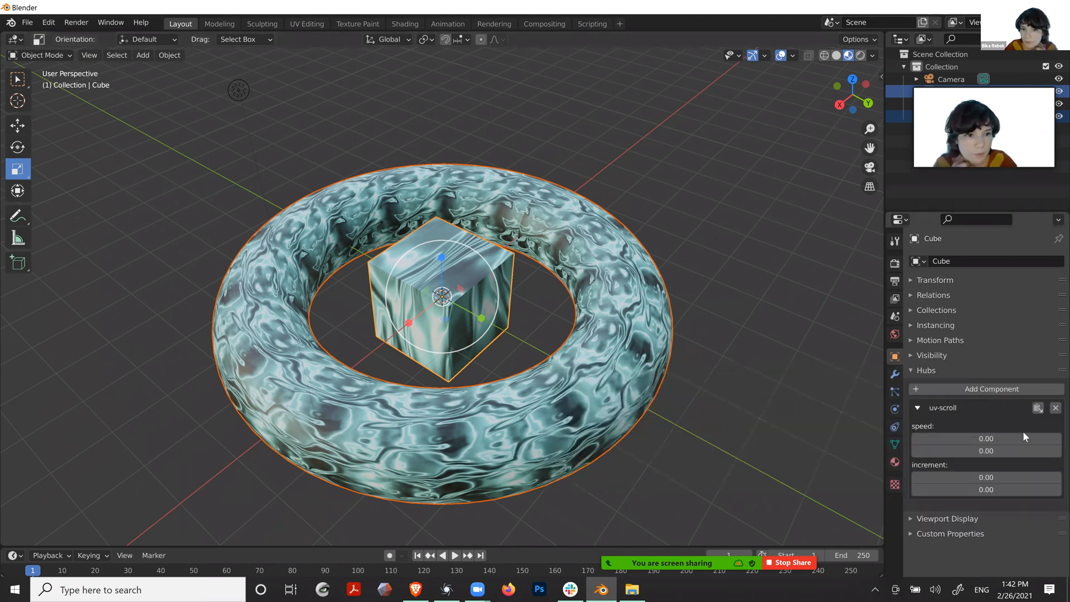
left_click(1024, 437)
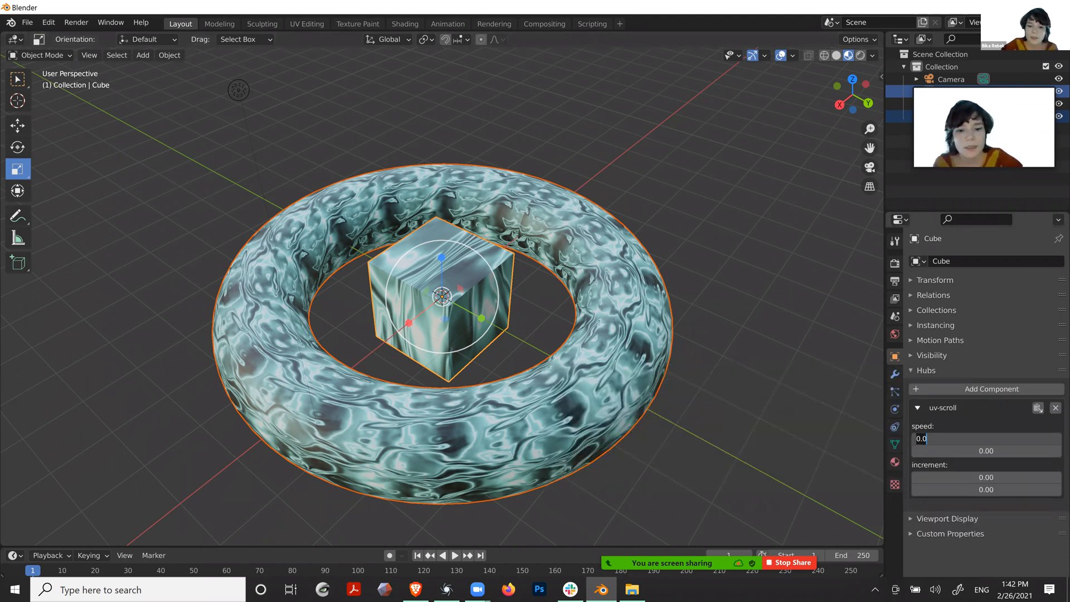
key("Return")
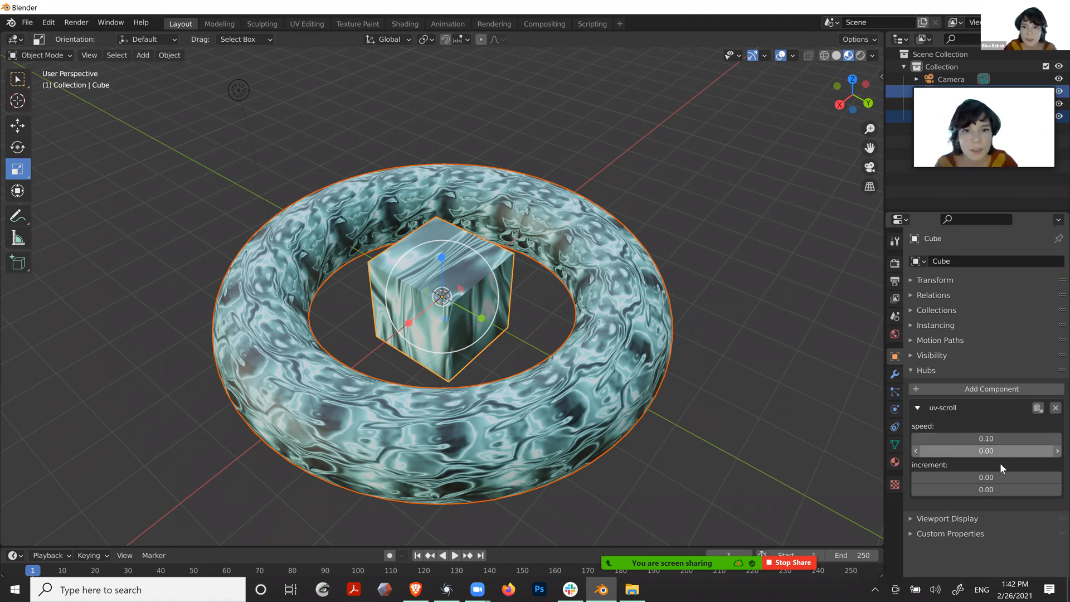
Select only the torus, add a uv-scroll Hubs component with its first speed value at 0.1, and check both objects' components
left_click(798, 347)
left_click(650, 338)
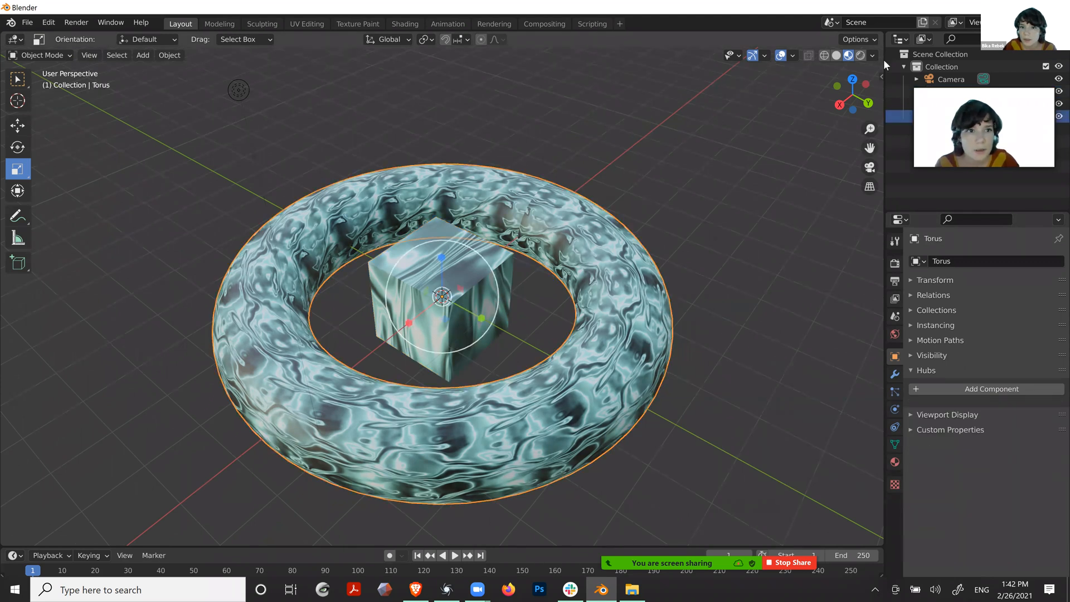
left_click(490, 306)
left_click(711, 326)
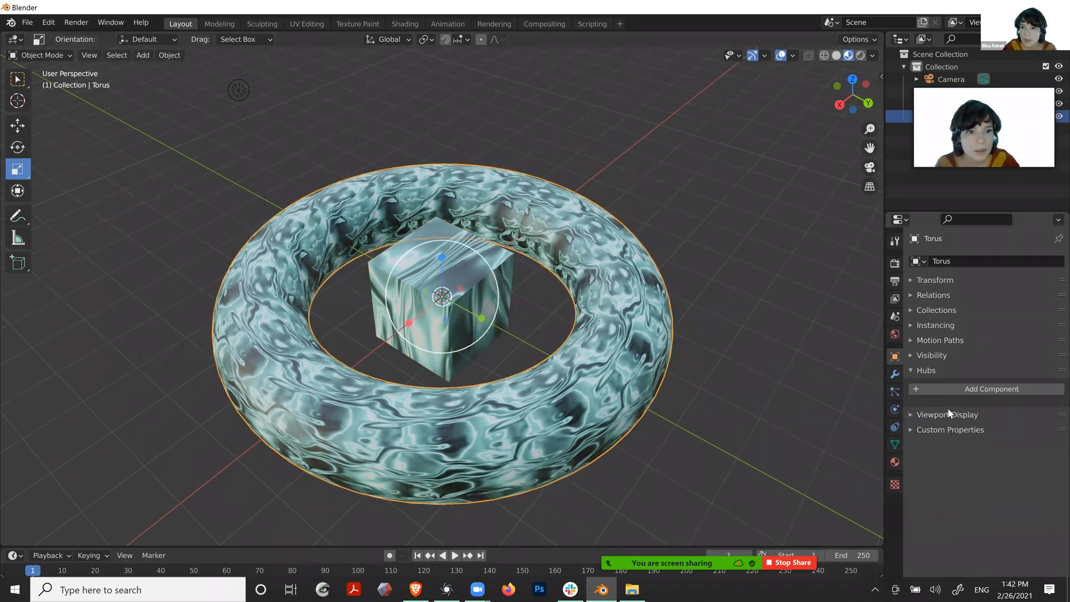
left_click(959, 391)
left_click(850, 391)
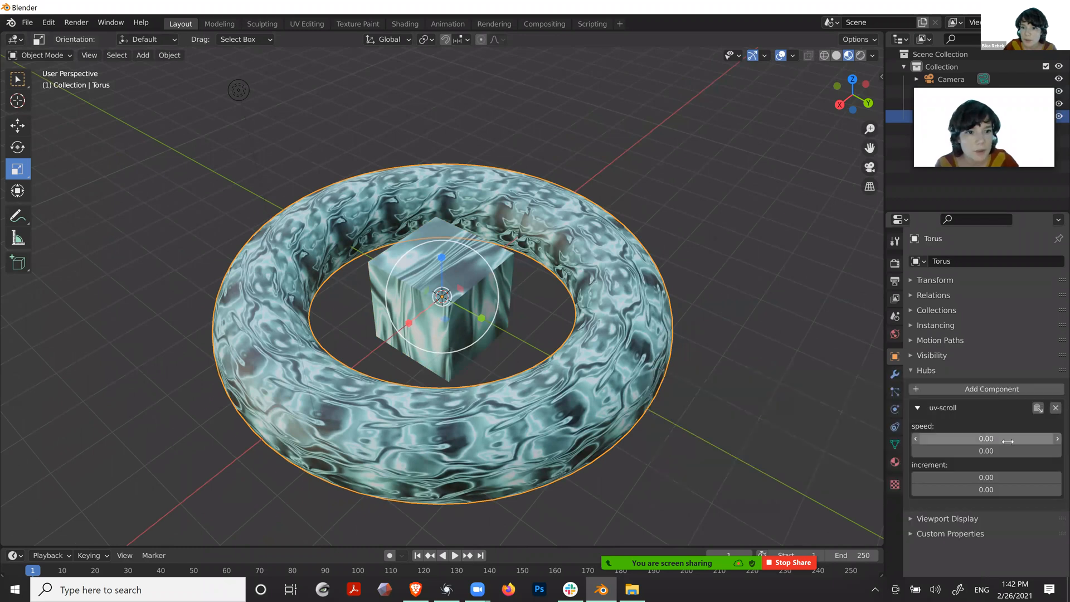
left_click(947, 438)
type("0.1")
key("Return")
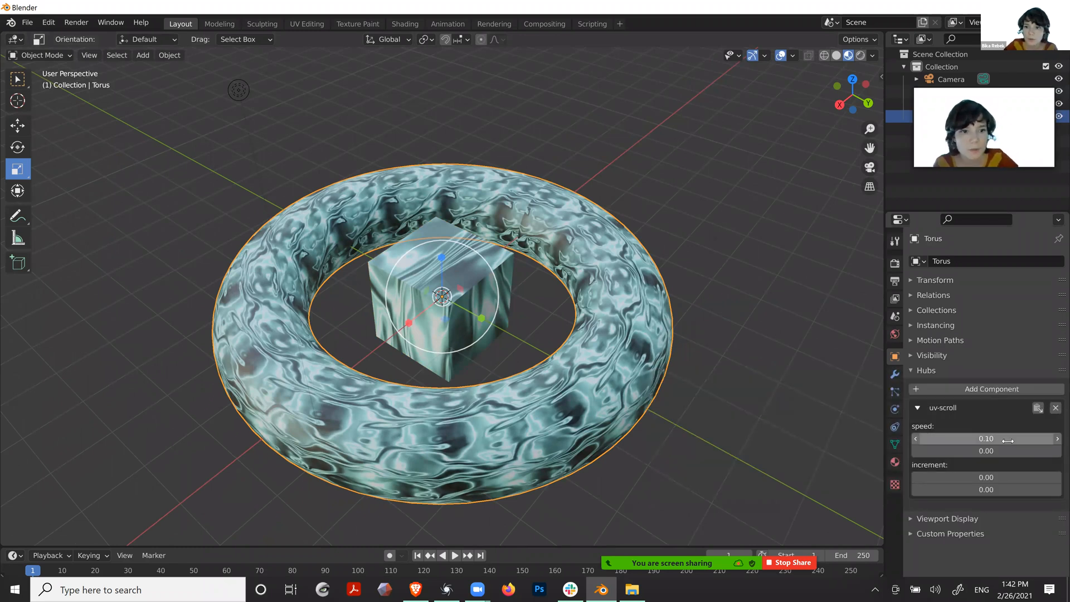
left_click(444, 313)
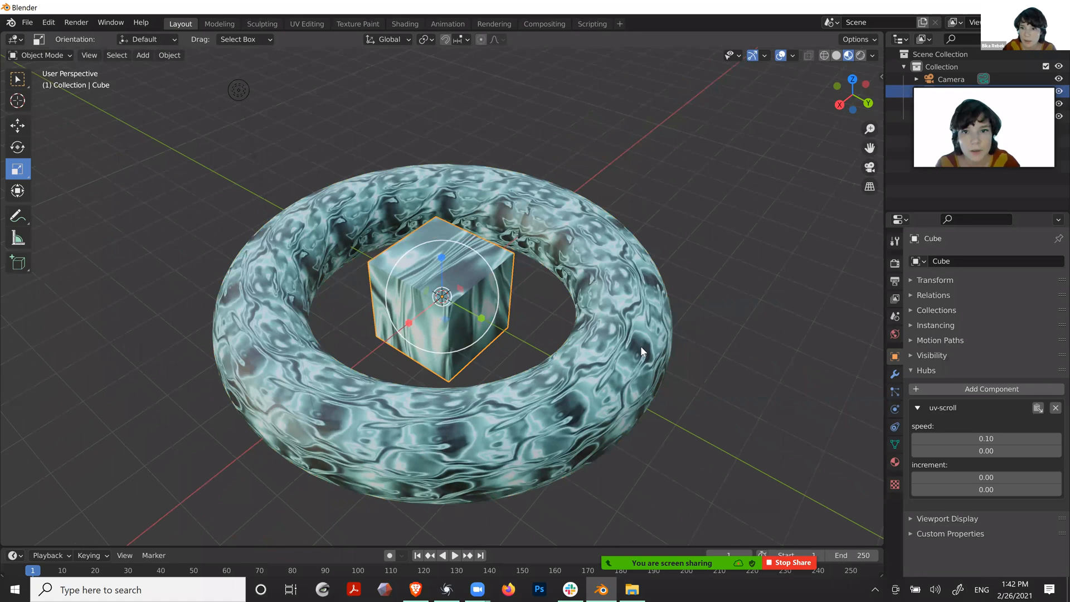
left_click(621, 348)
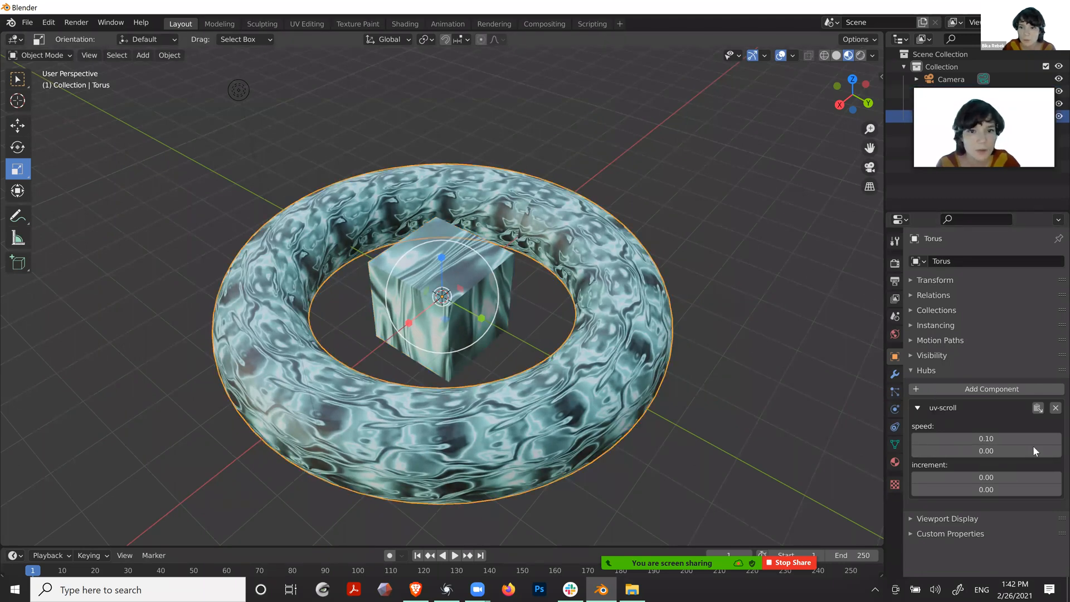
Select the cube along with the torus and set up a glTF Binary export named Tutorial_UVscroll2.glb in the Desktop's Tutorial Class 07 folder
left_click_drag(714, 155, 484, 298)
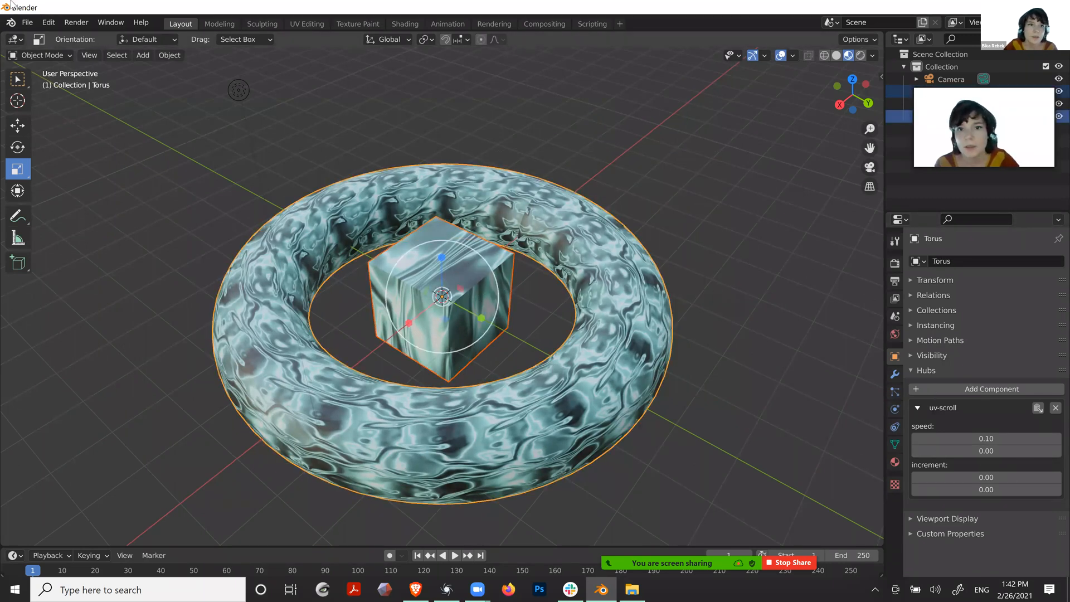
left_click(27, 22)
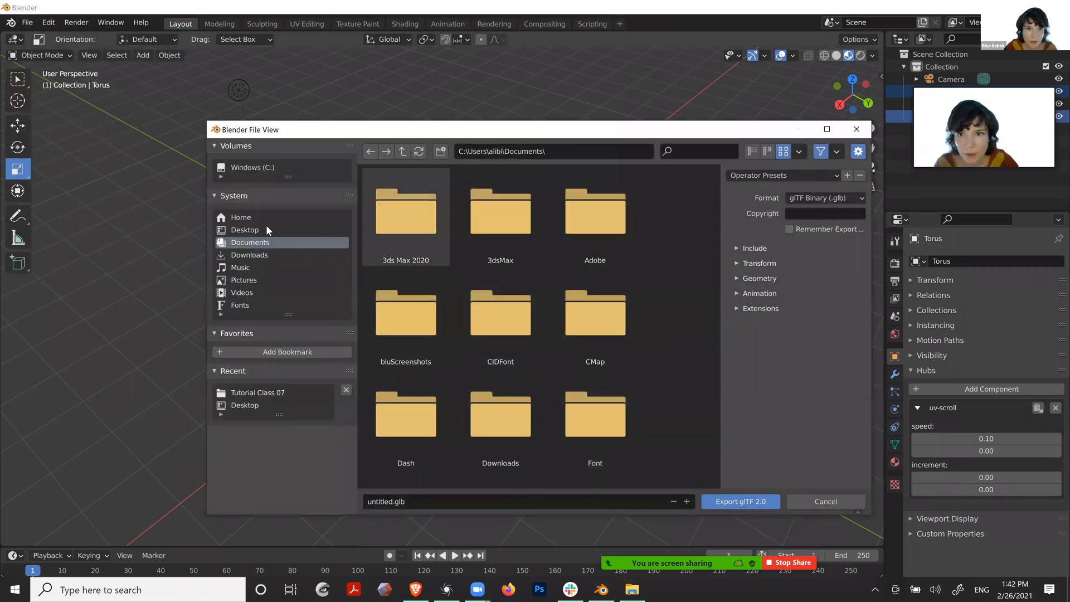
left_click(245, 230)
left_click(500, 424)
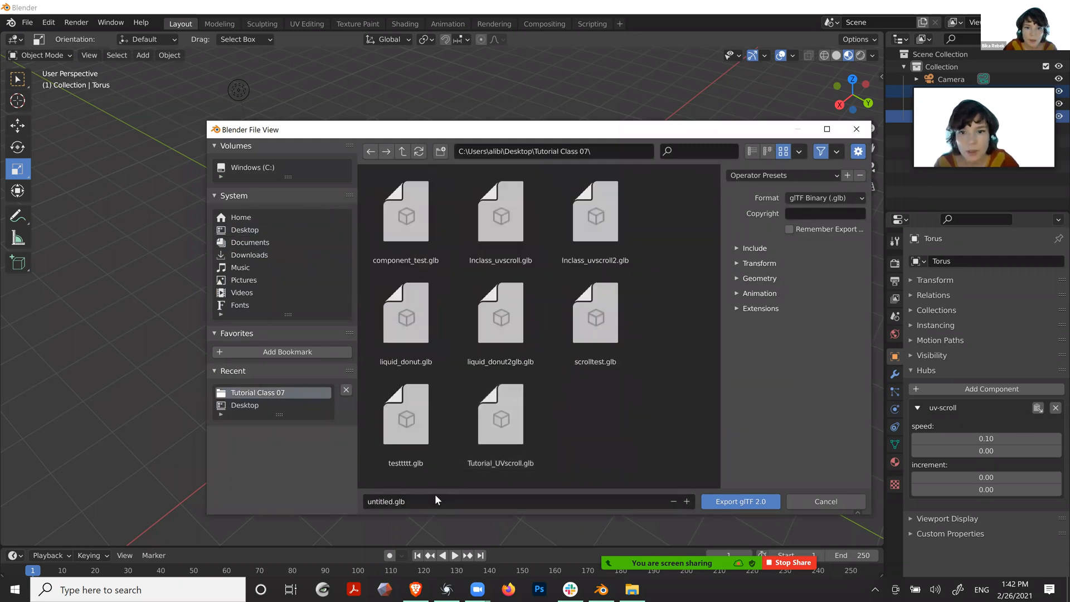
left_click(500, 449)
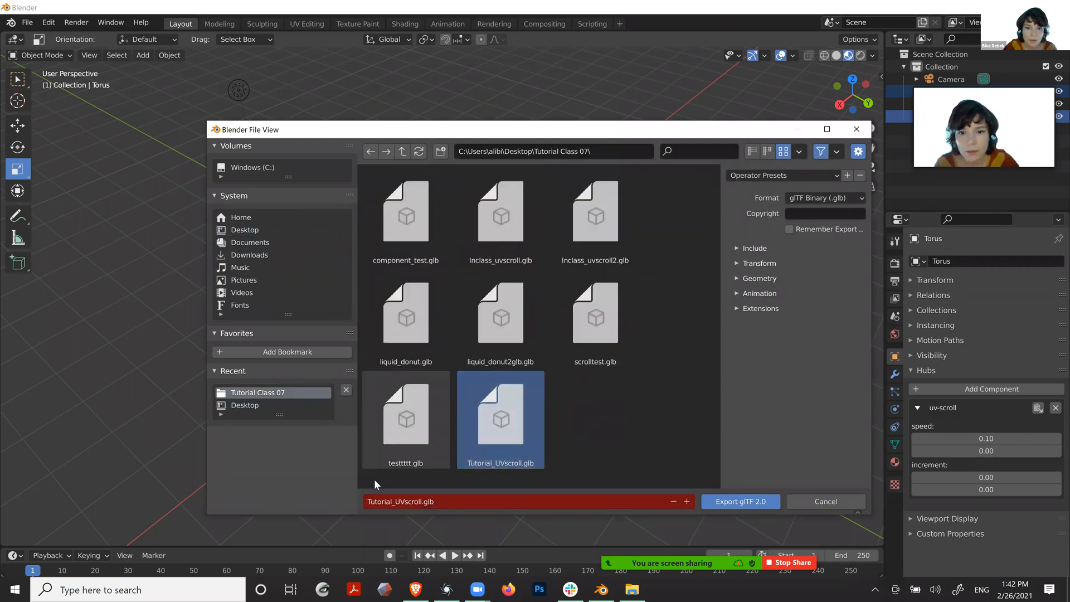
left_click(421, 501)
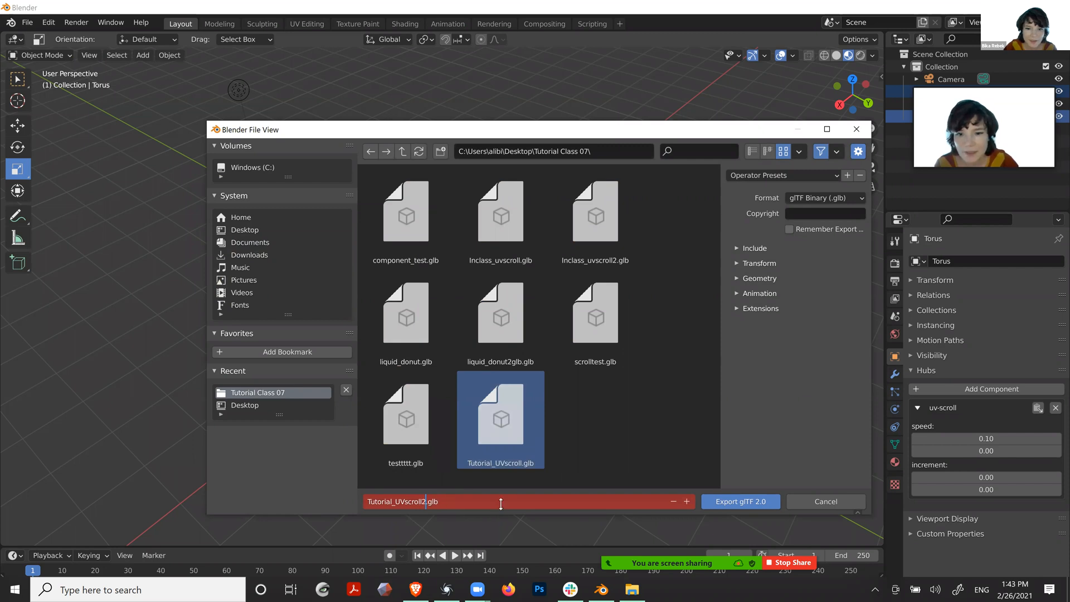
Check that the Hubs Components extension is enabled in the export options and export the glTF file
left_click(738, 308)
left_click(739, 308)
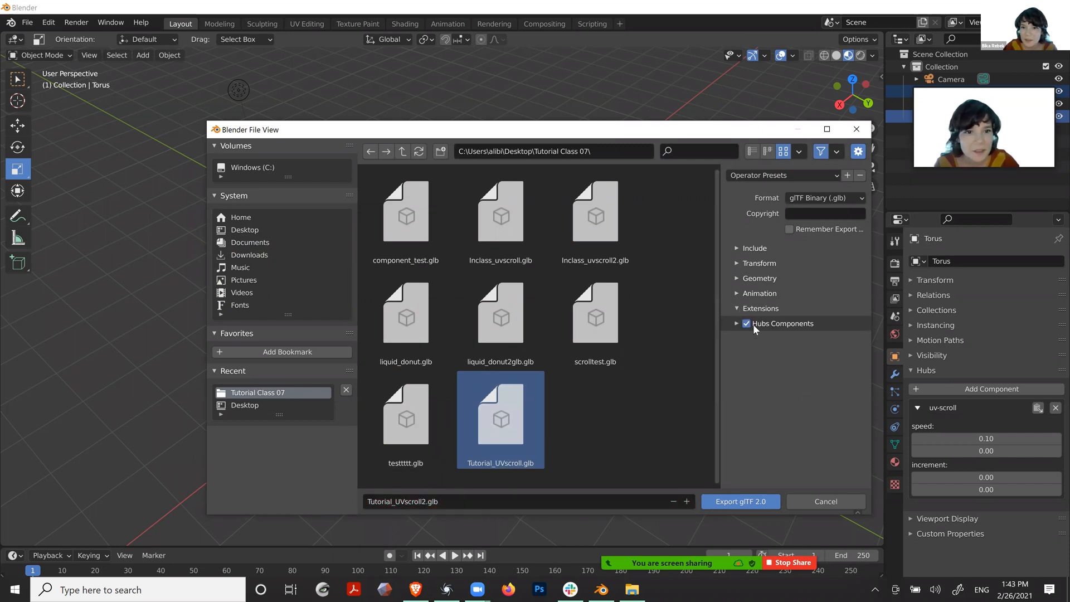
left_click(740, 504)
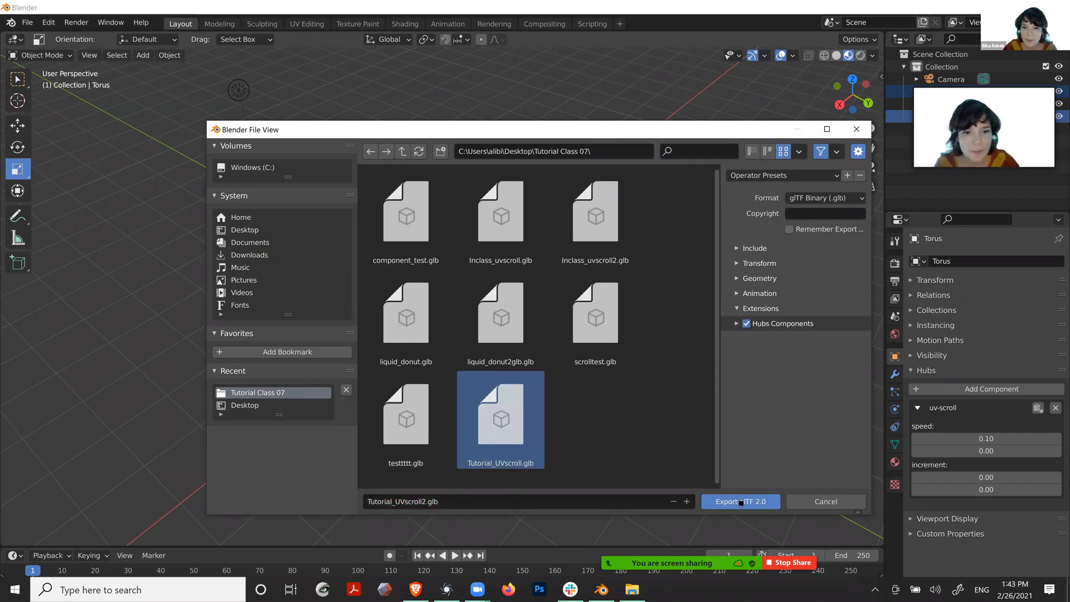
Switch to Spoke in the browser and return from the open Crater project to the projects list
left_click(422, 582)
left_click(72, 9)
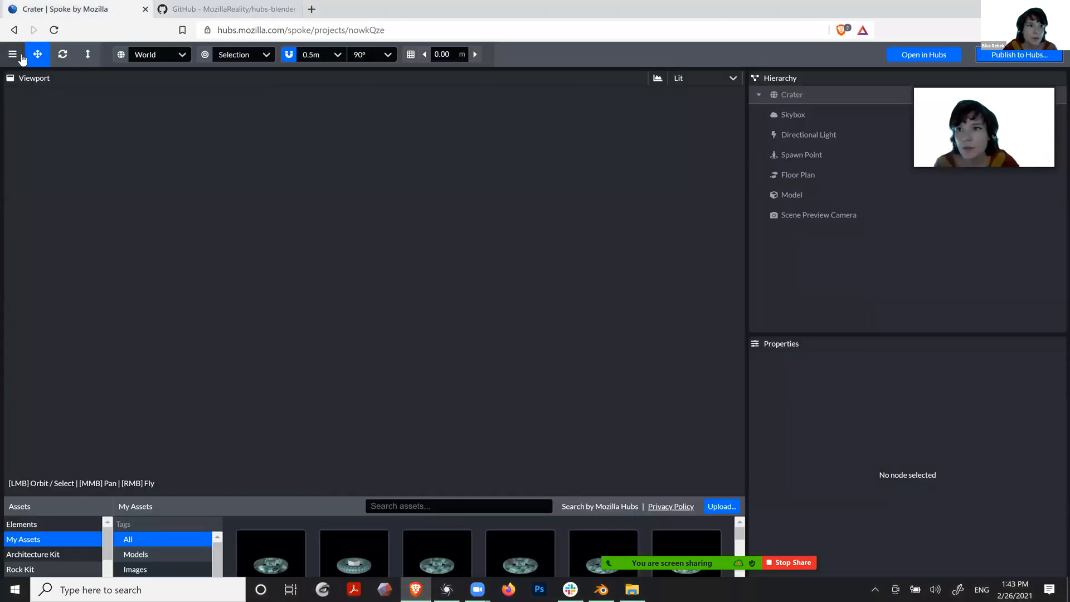
left_click(12, 54)
left_click(33, 78)
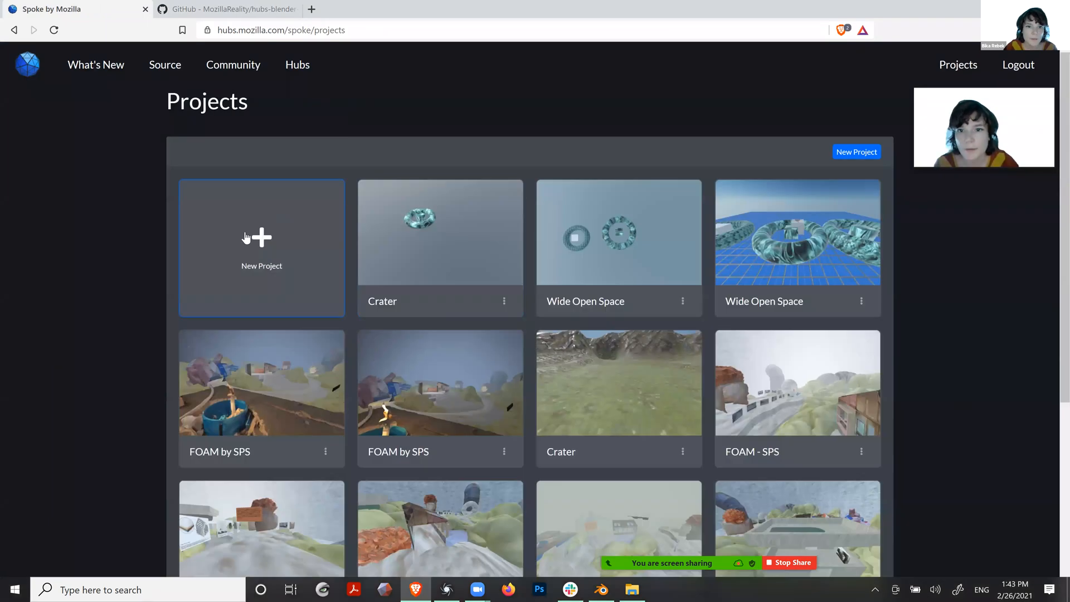
Try to start a new Spoke project, going back to the scene templates to pick one again
left_click(246, 238)
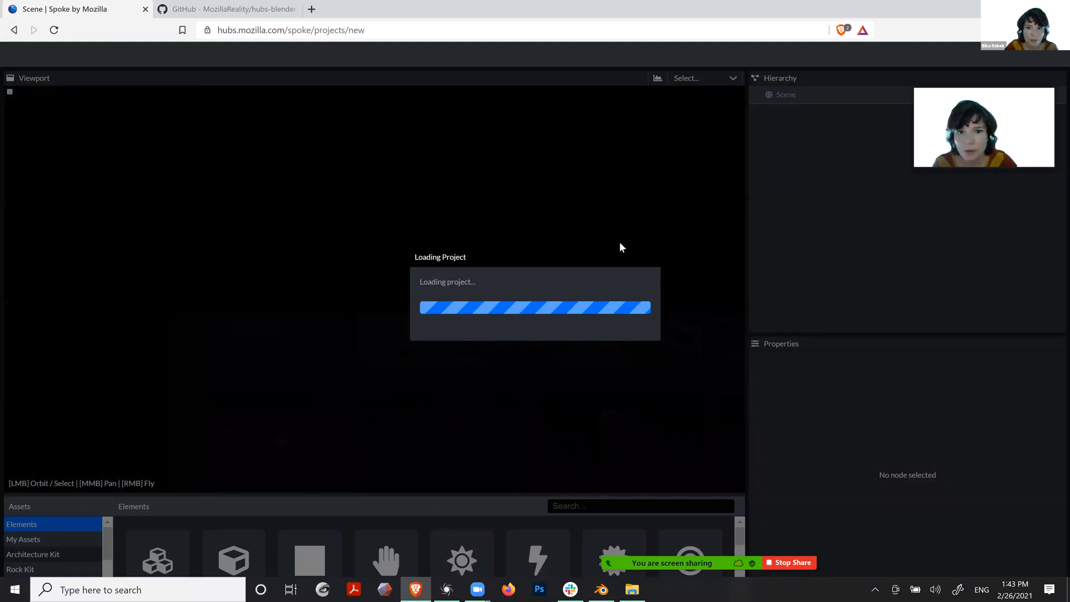
left_click(633, 588)
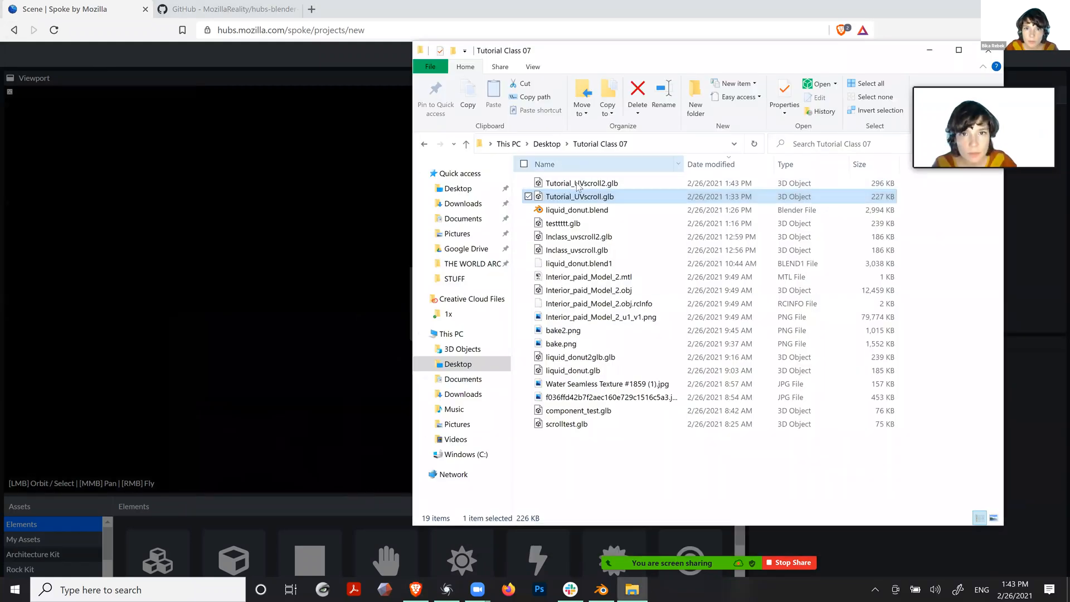
left_click(312, 239)
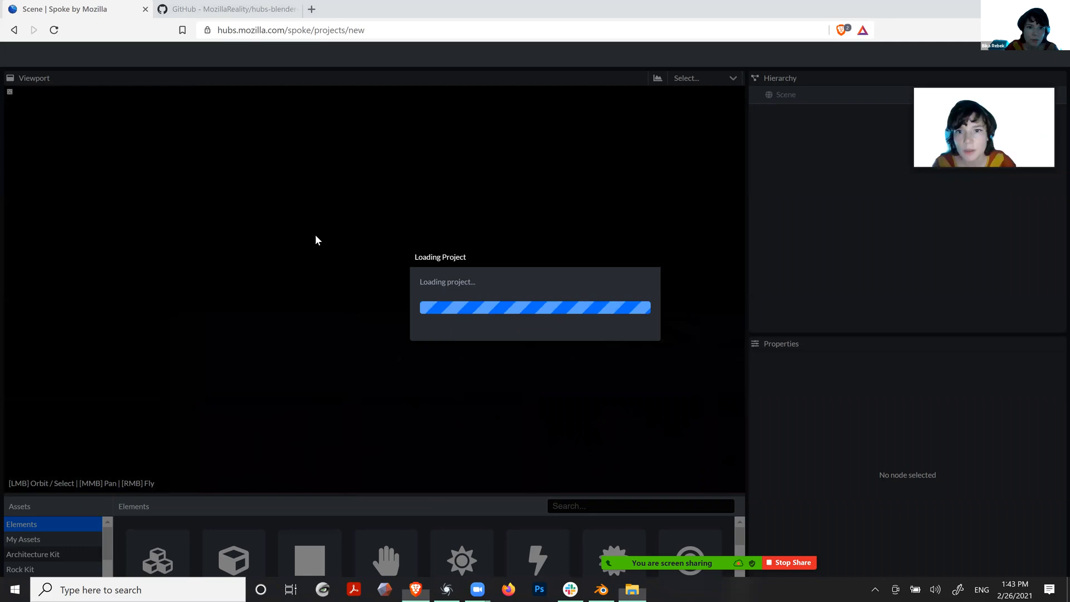
left_click(14, 30)
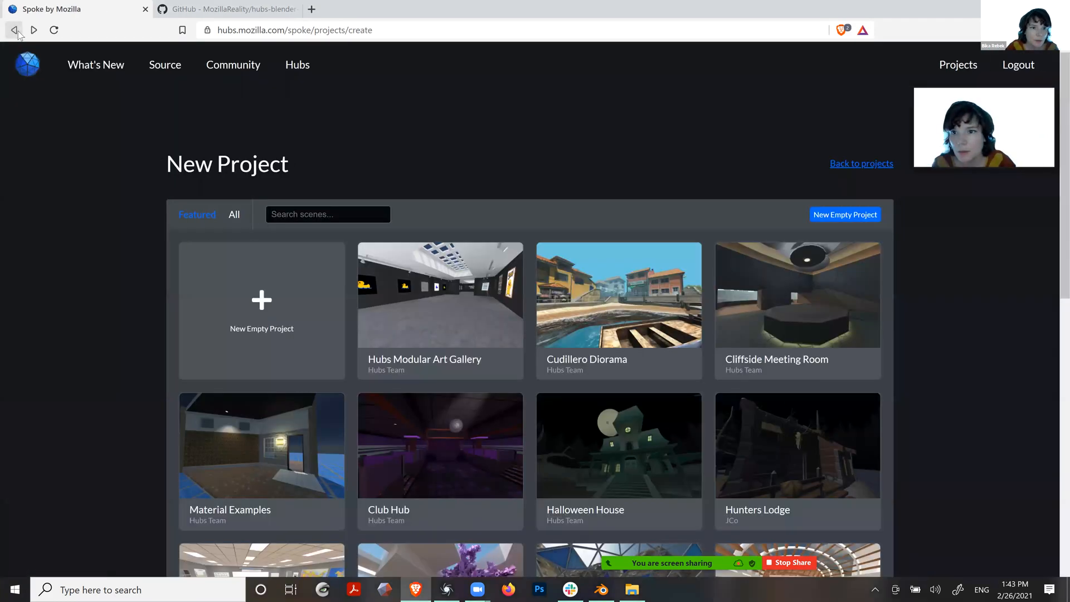
scroll(148, 248, "down", 5)
scroll(293, 312, "up", 5)
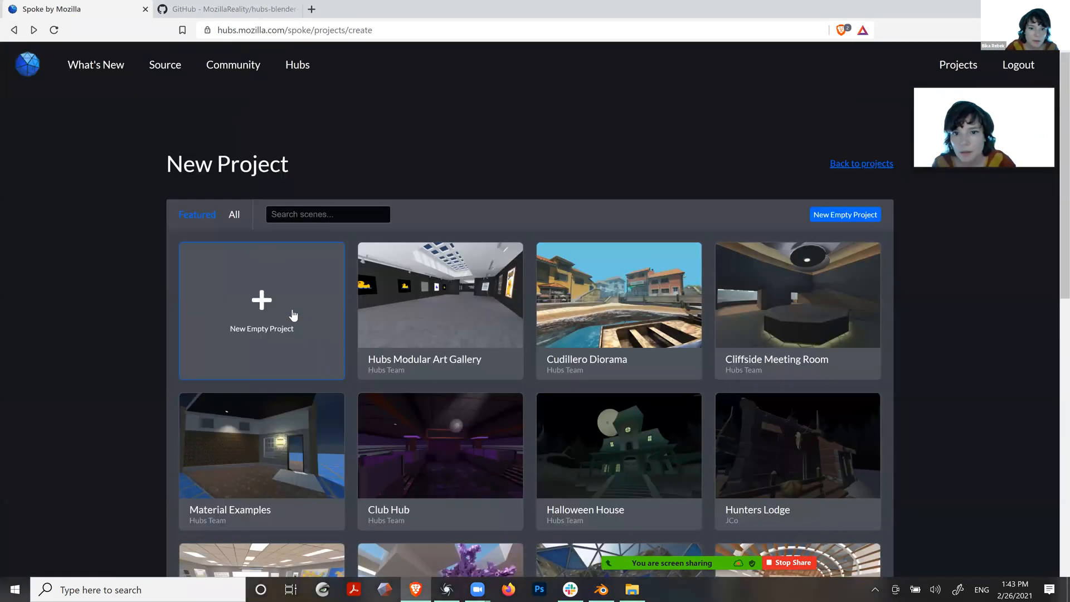
scroll(322, 301, "down", 4)
scroll(323, 301, "down", 6)
left_click(763, 234)
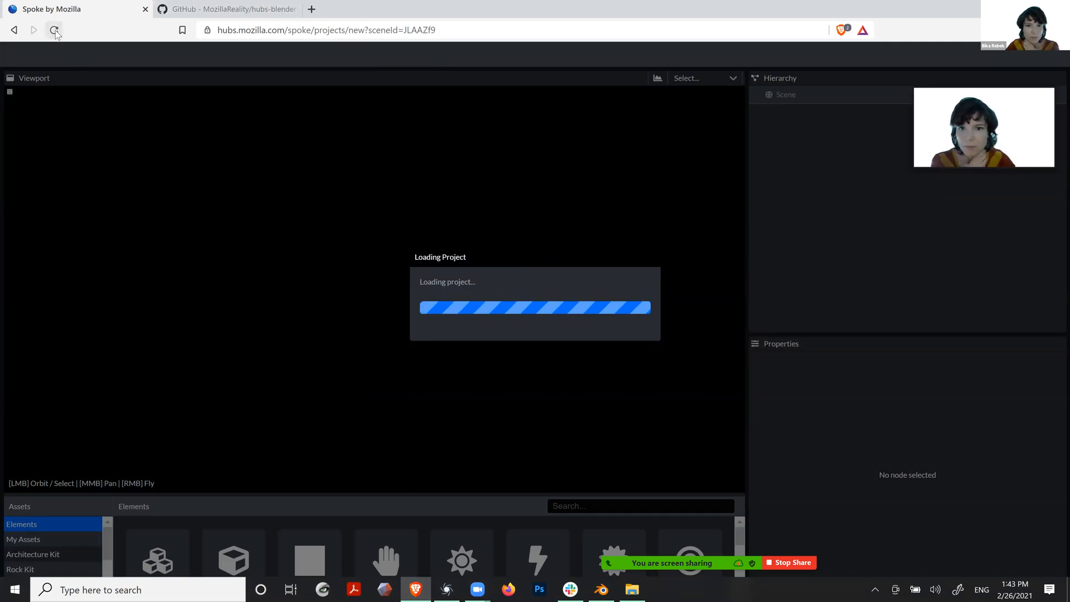
Search the web for "spoke hubs", open the Spoke site and go to its projects list
left_click(241, 31)
type("sp")
type("o")
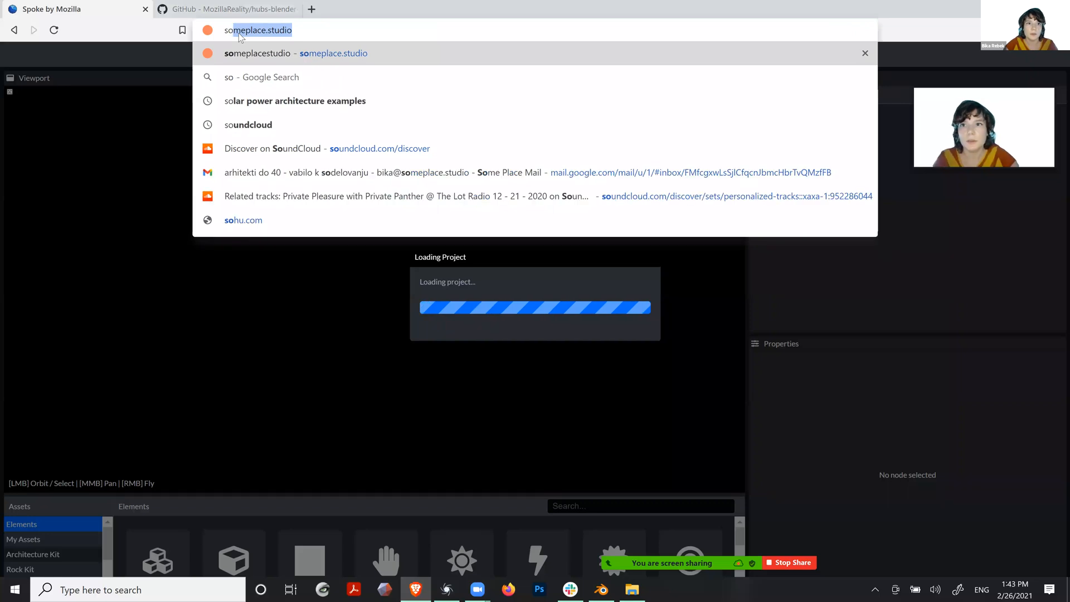
key("BackSpace")
key("BackSpace")
type("poke hubs")
key("Return")
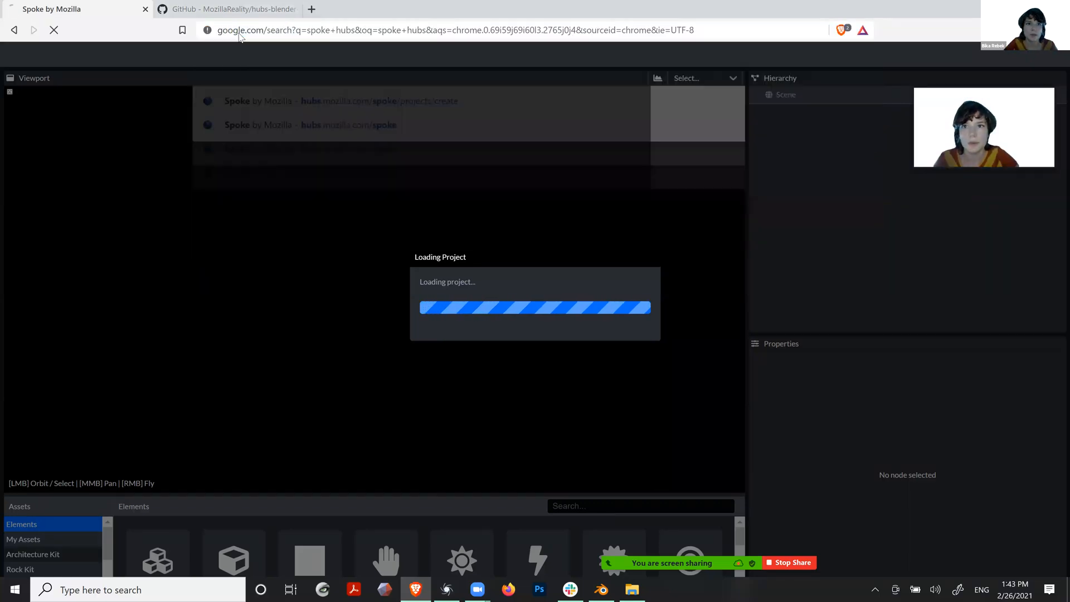
left_click(131, 341)
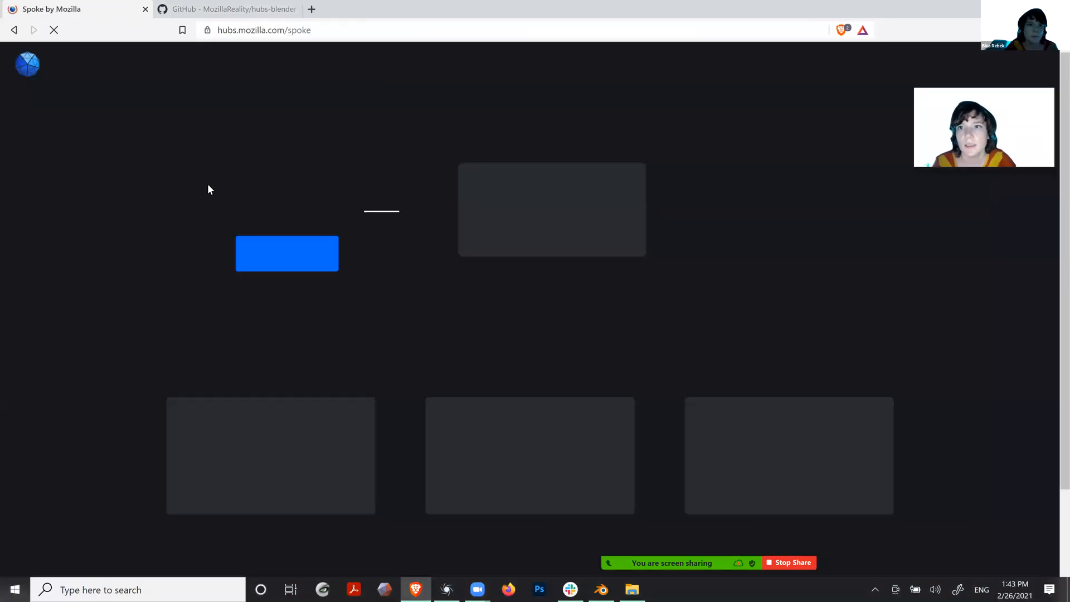
left_click(970, 65)
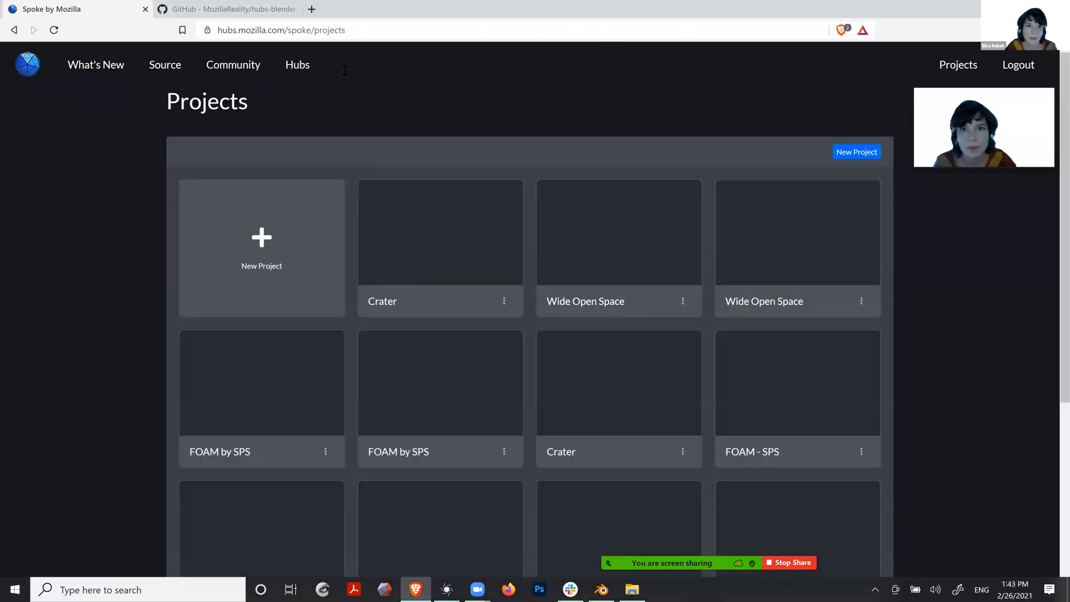
Create a new Spoke project from the Crater template and add Tutorial_UVscroll2.glb from the Tutorial Class 07 folder to the scene
left_click(342, 209)
left_click(306, 258)
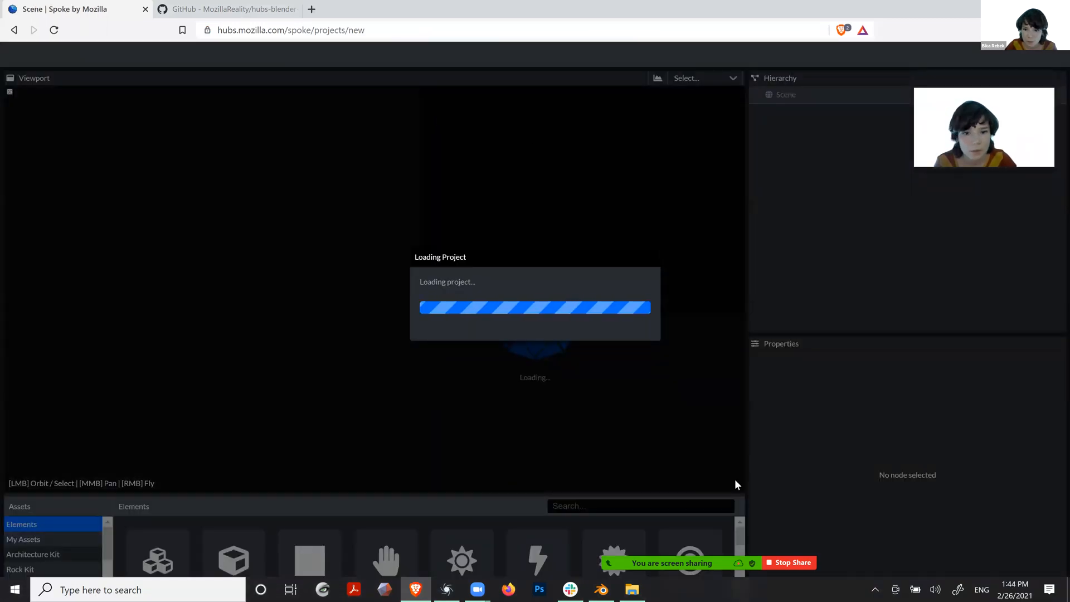
mouse_move(664, 557)
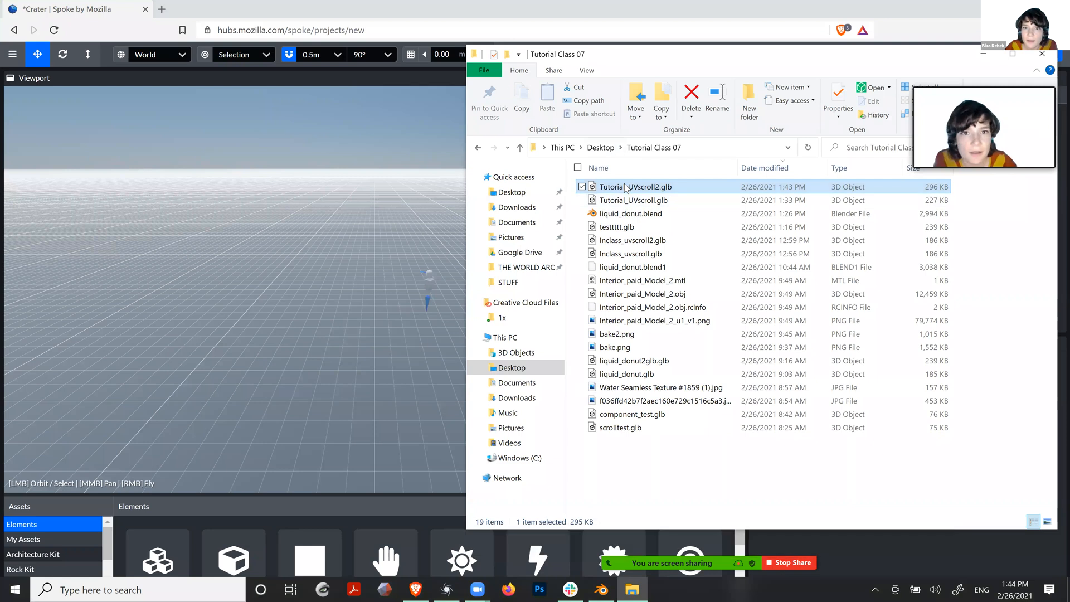
left_click_drag(623, 184, 359, 274)
left_click_drag(614, 366, 614, 366)
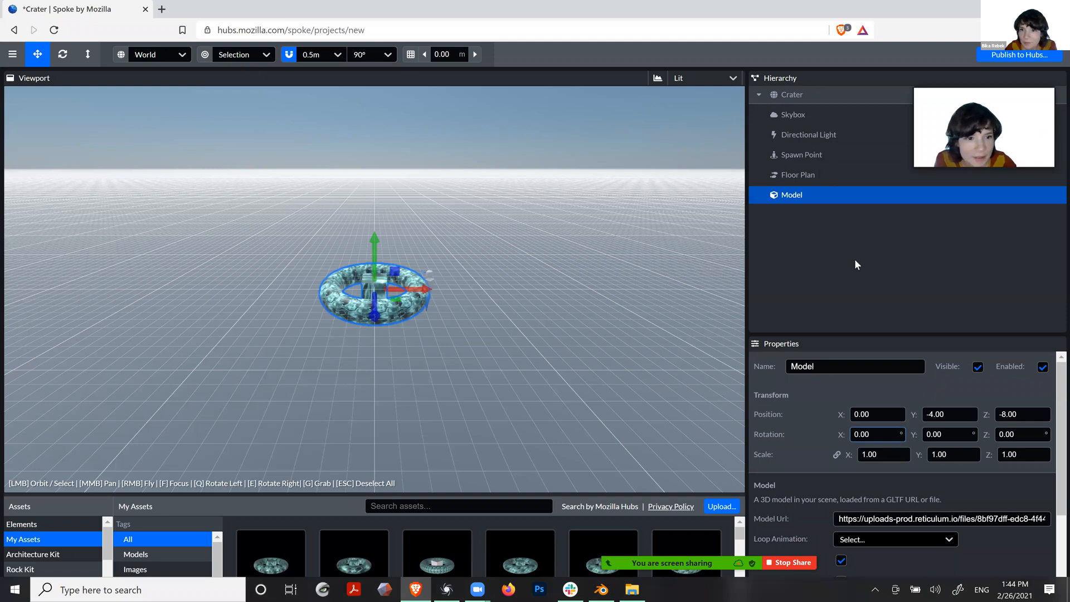
Review the imported model's properties and raise the model vertically well above the floor grid
scroll(907, 514, "down", 3)
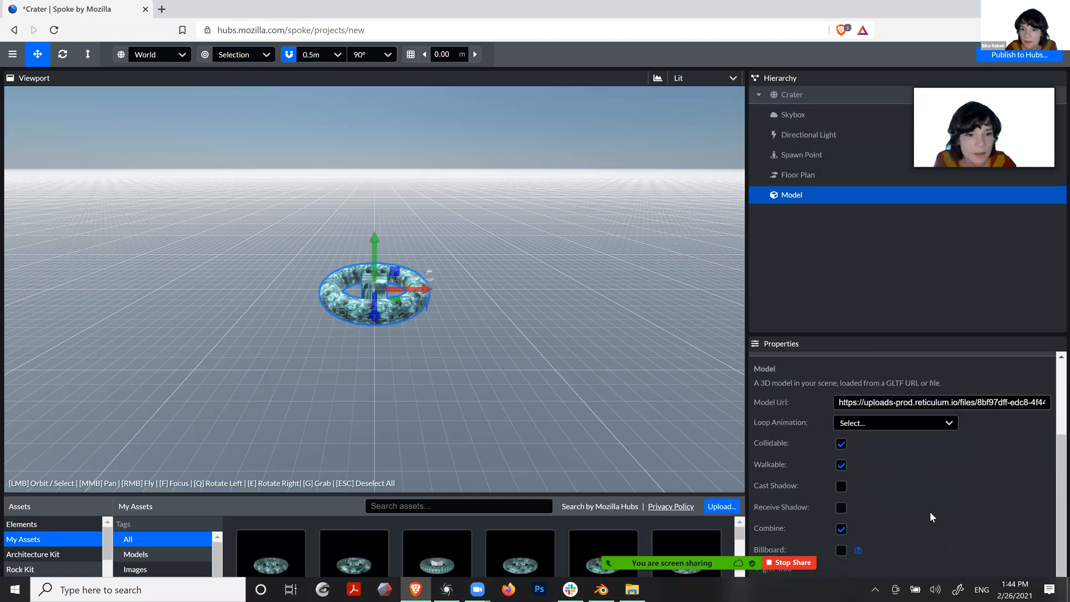
scroll(338, 283, "up", 5)
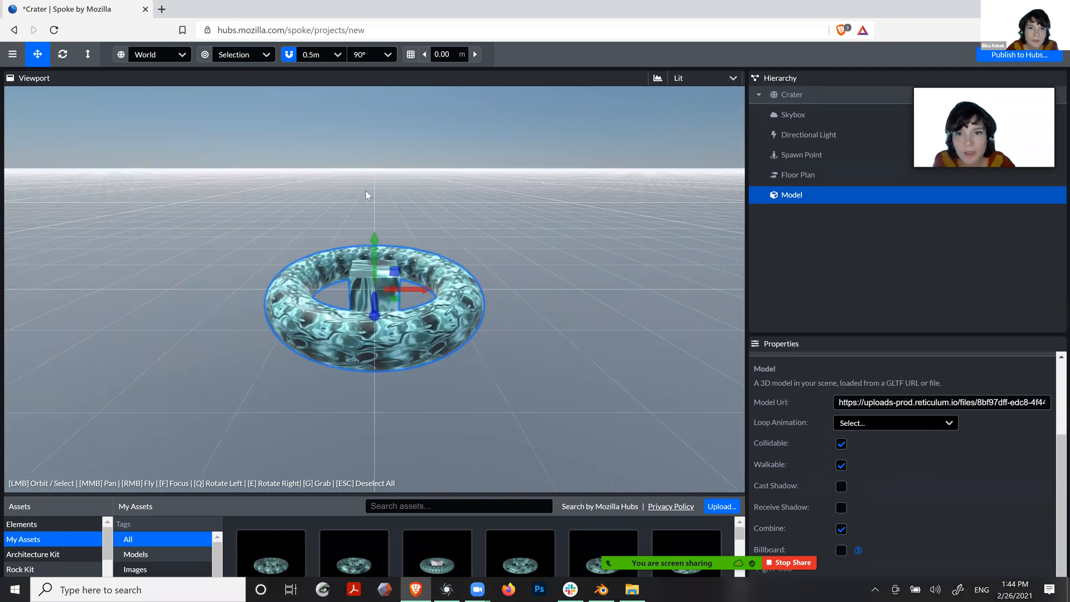
left_click_drag(374, 241, 375, 87)
scroll(402, 295, "down", 3)
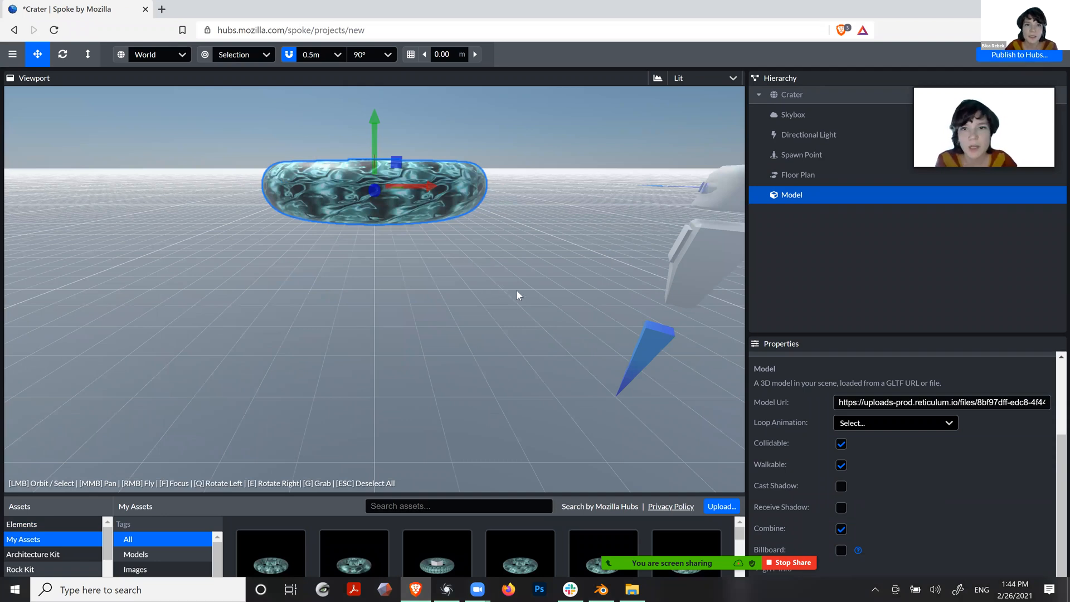
left_click_drag(517, 291, 557, 240)
Save the project under the name Crater and publish the scene to Hubs
key("ctrl+s")
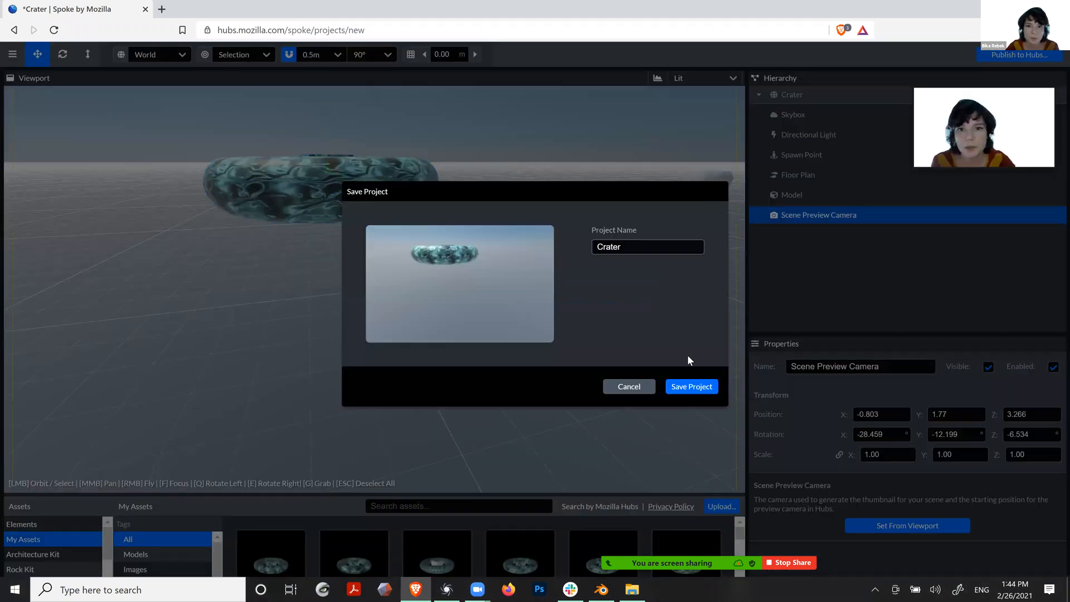
left_click(691, 386)
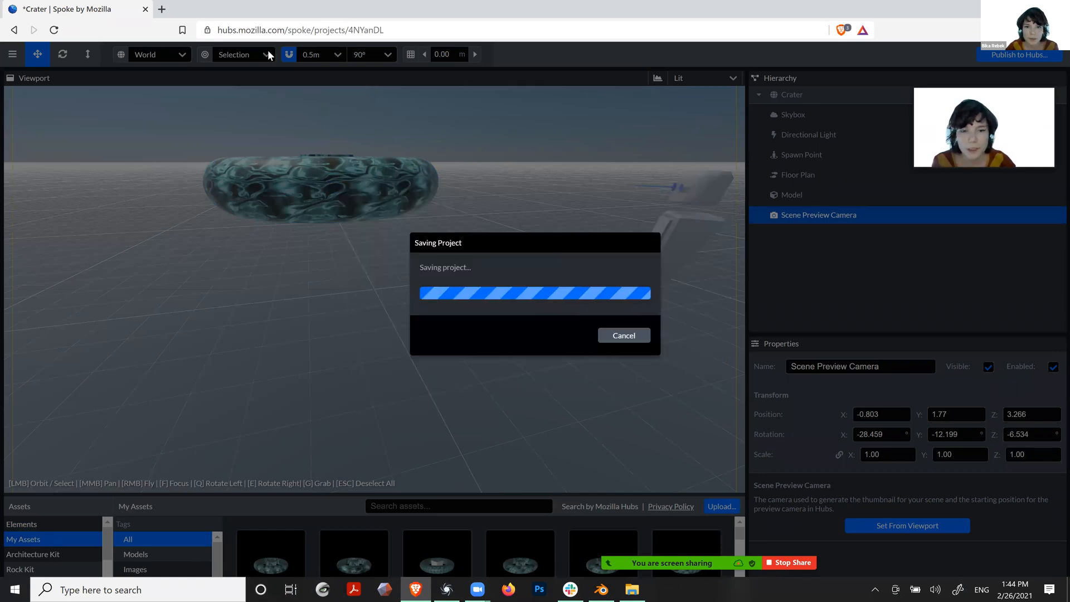
left_click(705, 396)
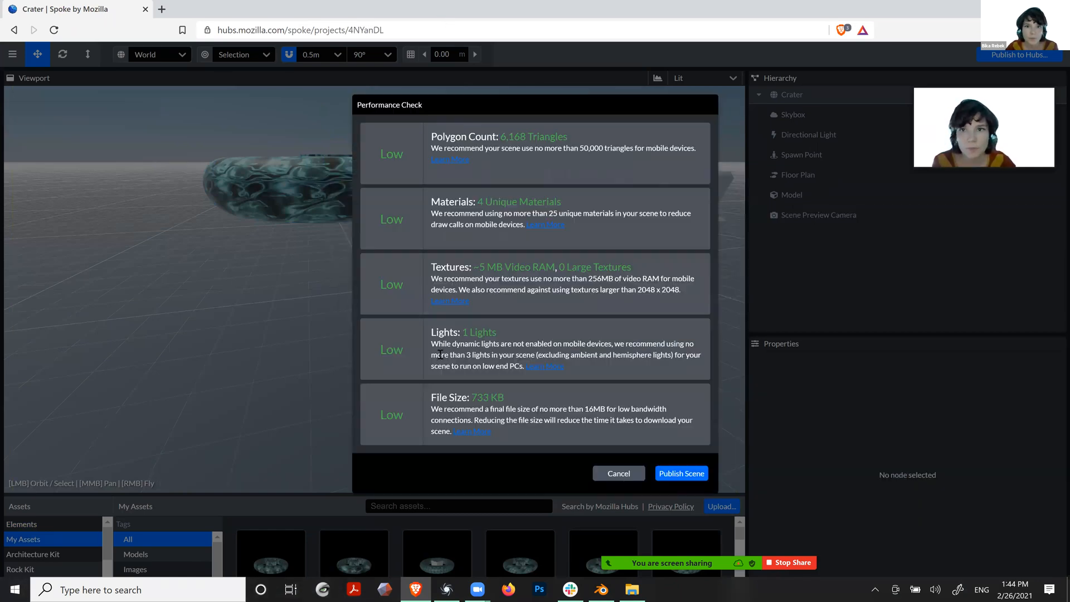
left_click(683, 473)
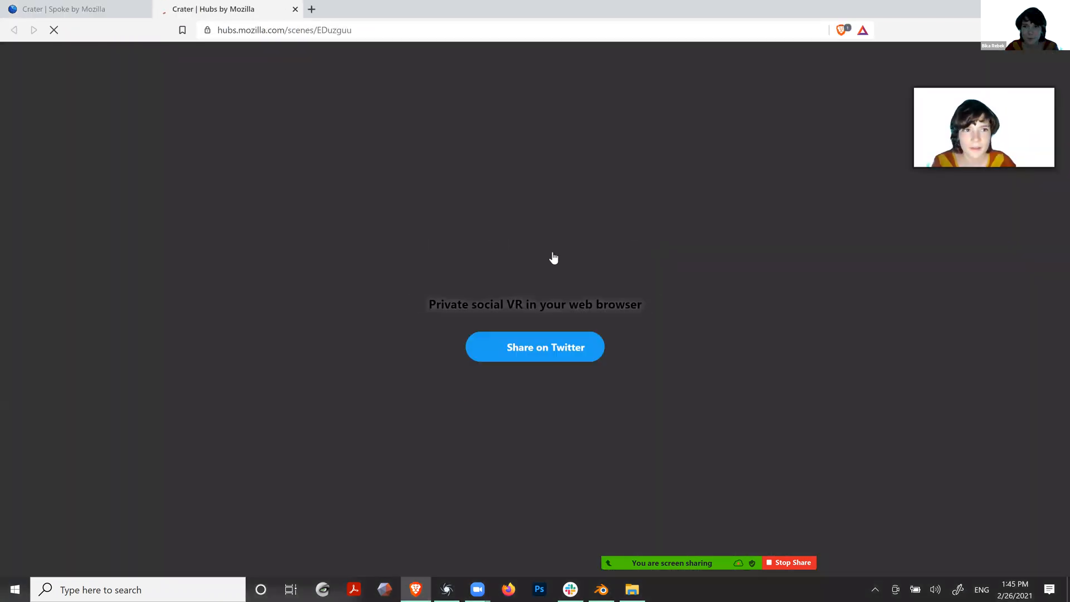
Create a Hubs room from the published scene and join it
left_click(527, 331)
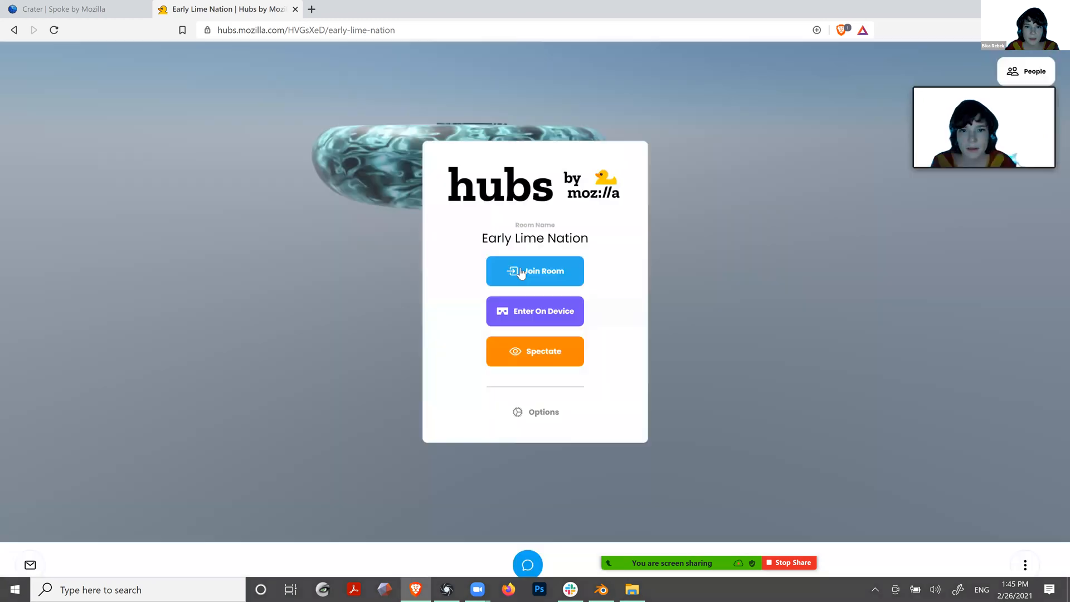
left_click(535, 269)
left_click(534, 391)
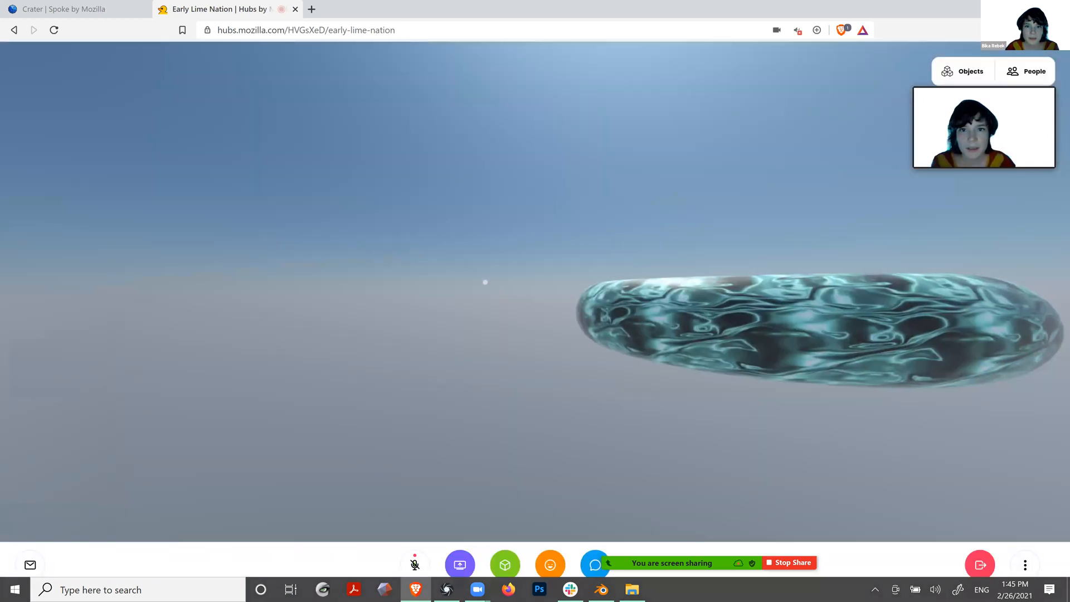
Move around the torus and cube in the room to examine their scrolling water textures from several angles
key("w")
left_click_drag(556, 257, 562, 343)
key("s")
key("d")
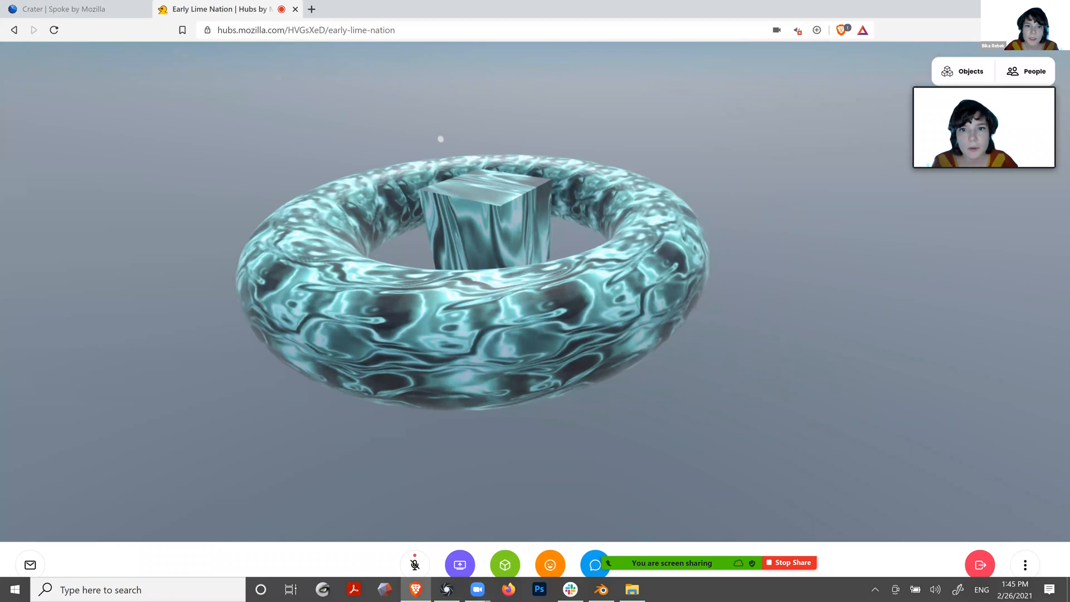
left_click_drag(479, 254, 438, 253)
key("w")
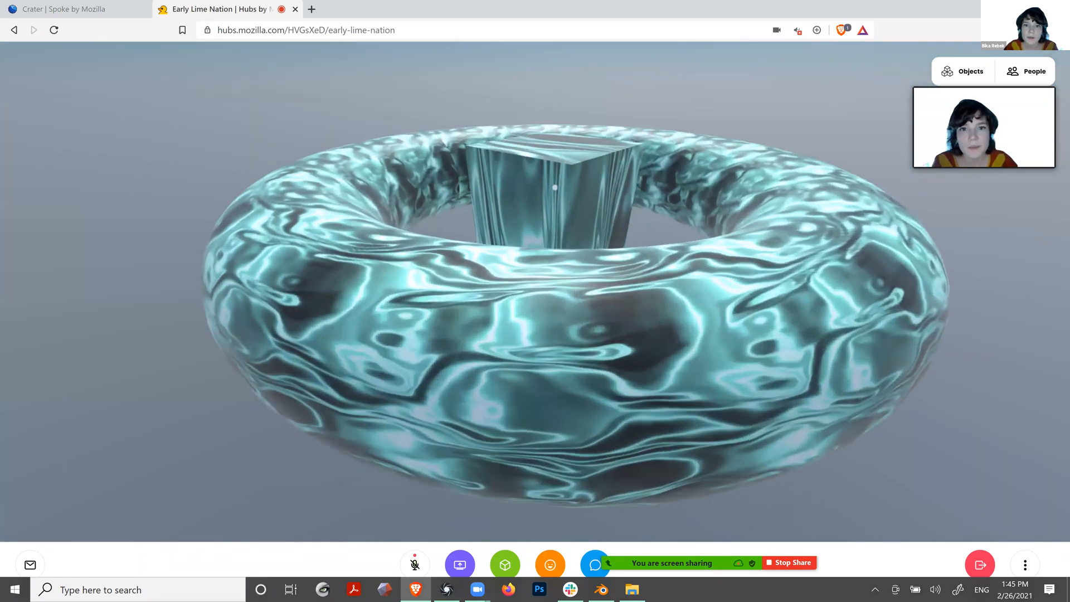
key("w")
key("d")
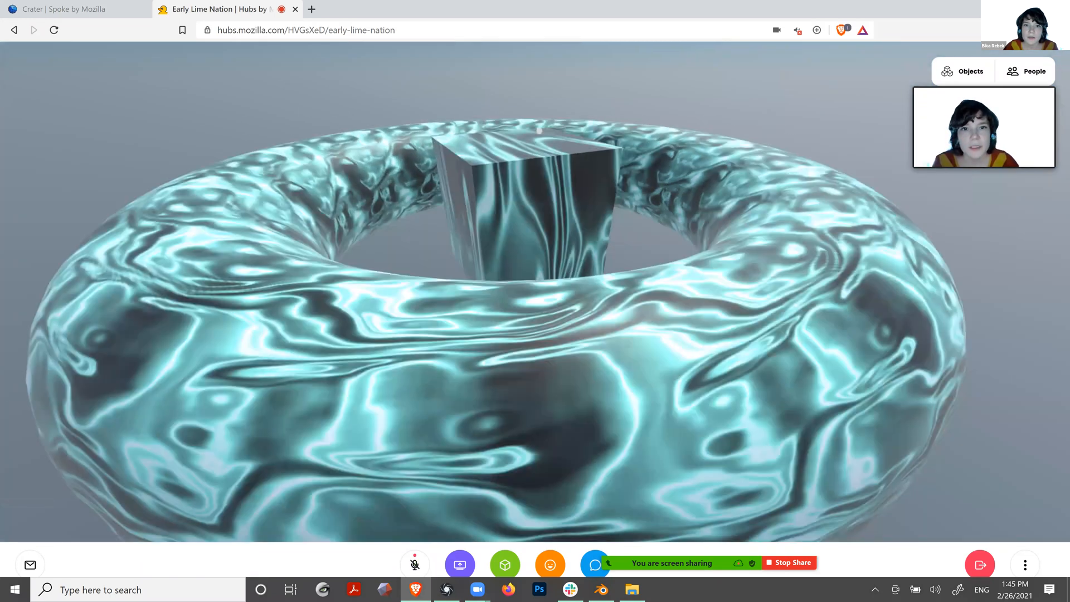
key("a")
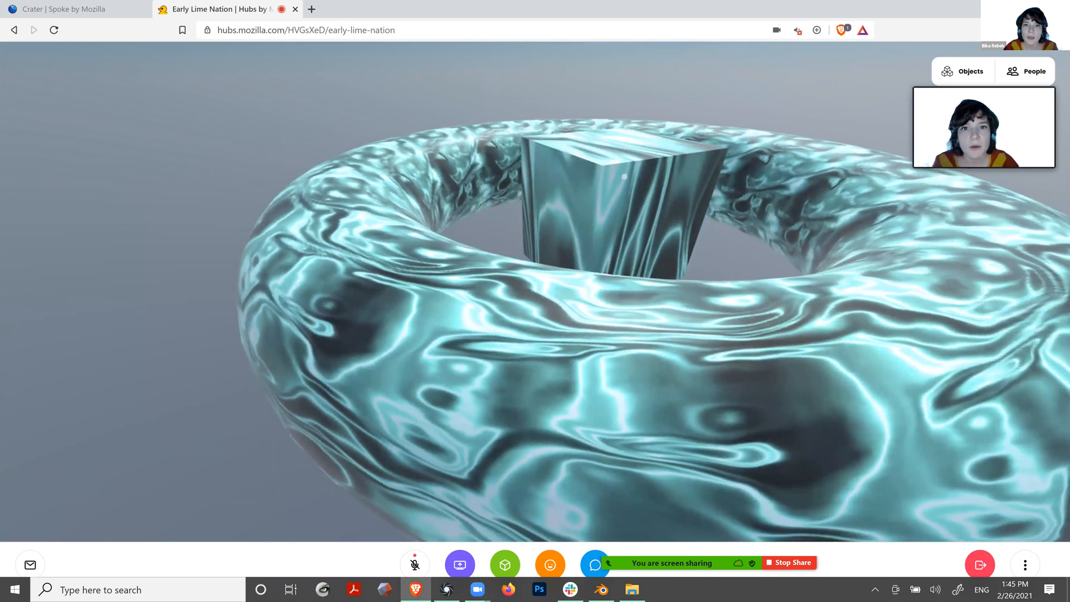
Back away from the torus and cube, circle sideways and approach again to view their animated water textures from farther and nearer
key("s")
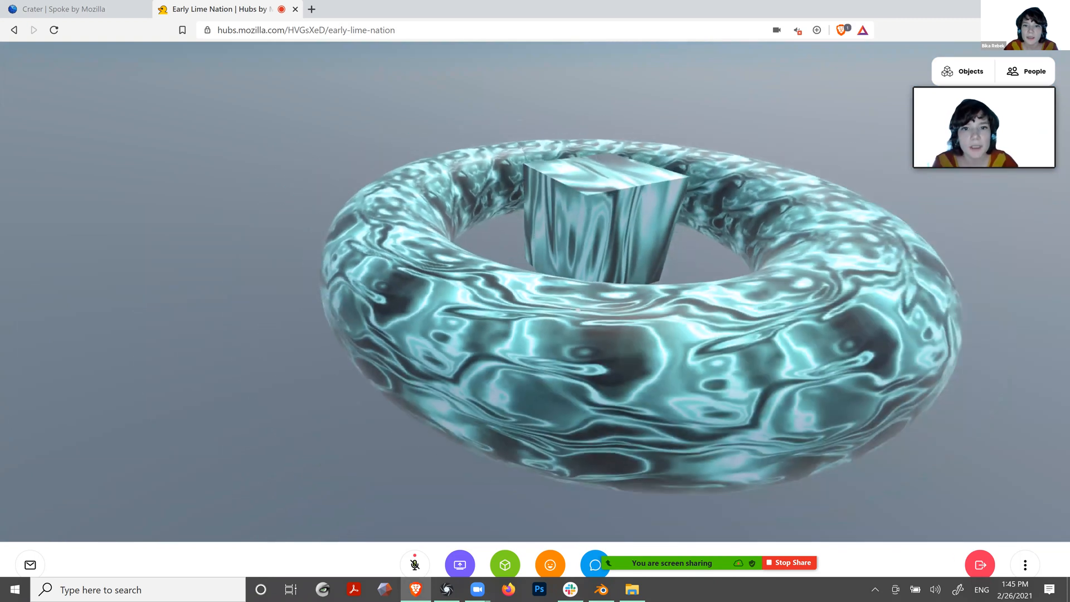
key("d")
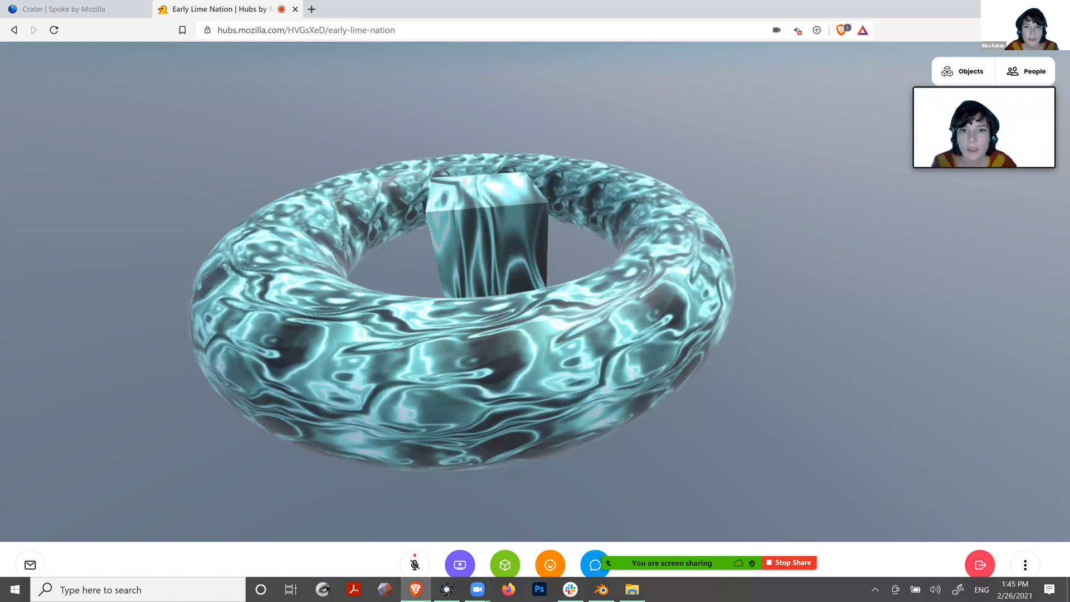
key("s")
key("d")
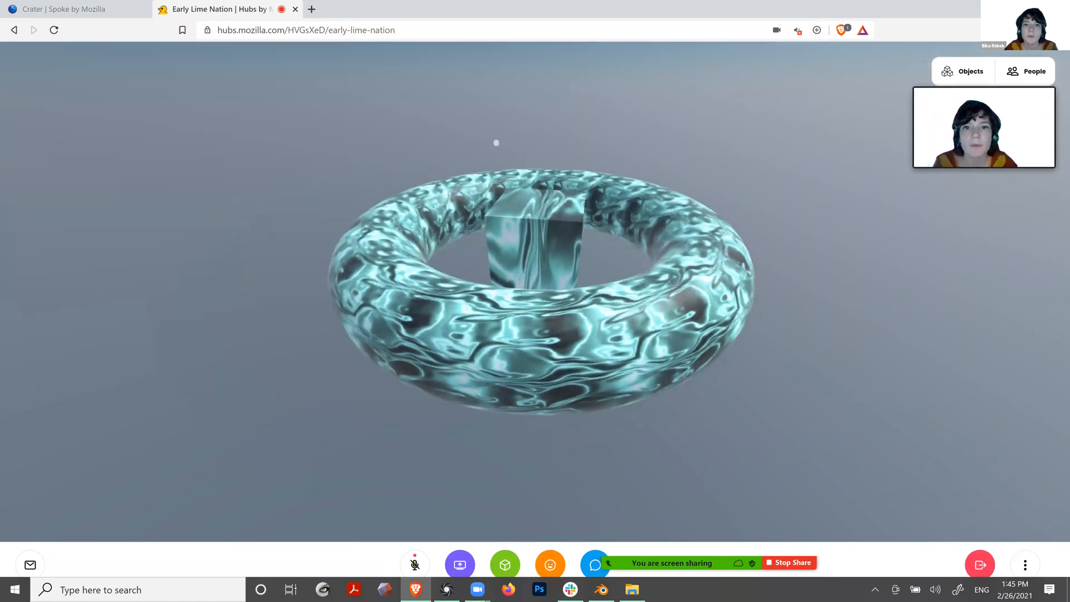
key("w")
key("d")
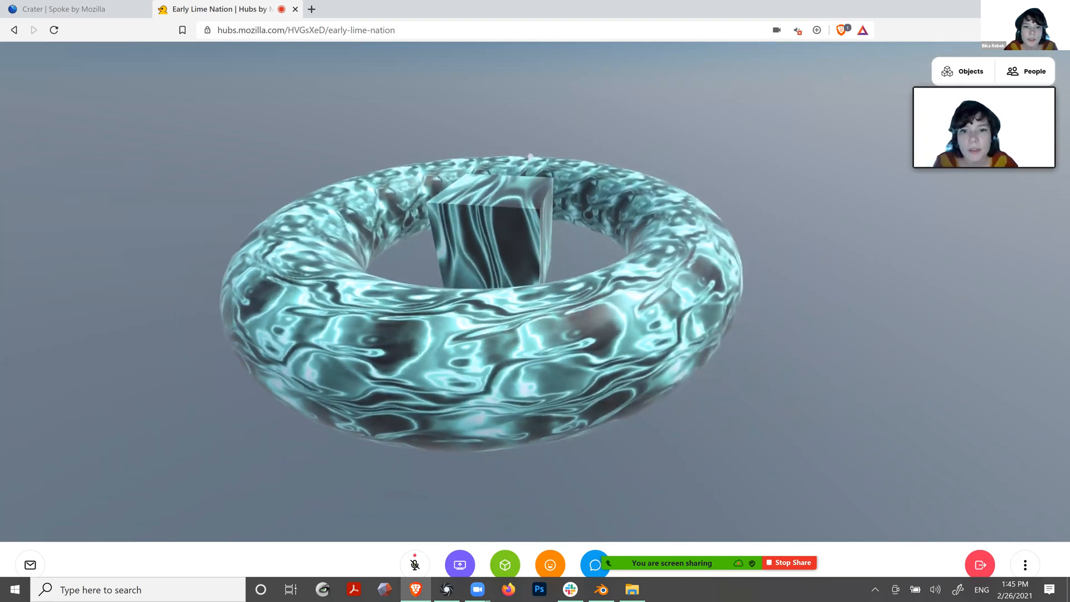
key("d")
key("w")
left_click_drag(530, 157, 489, 139)
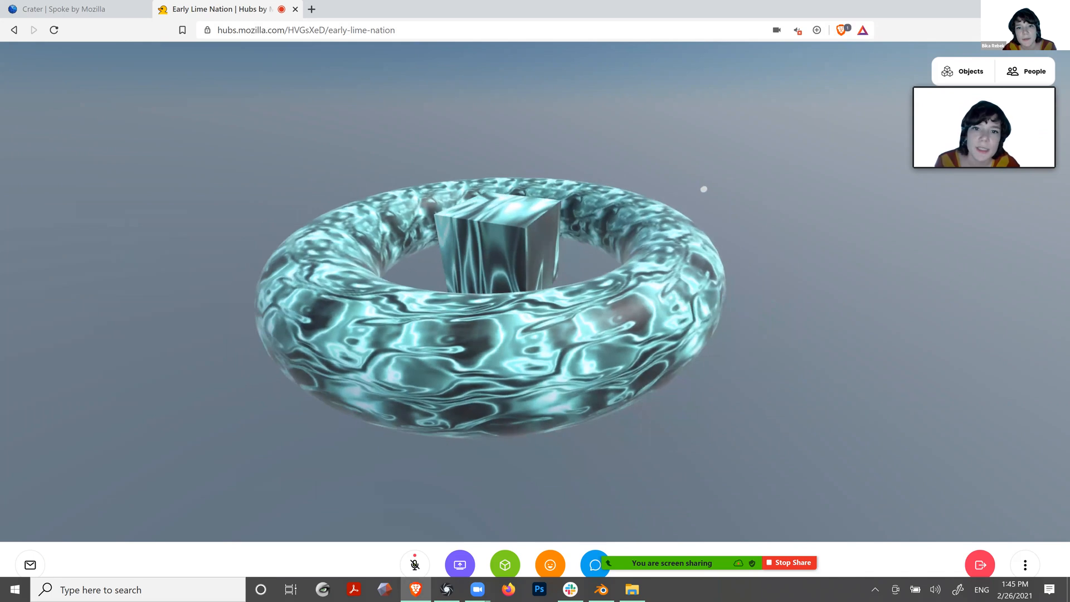
key("w")
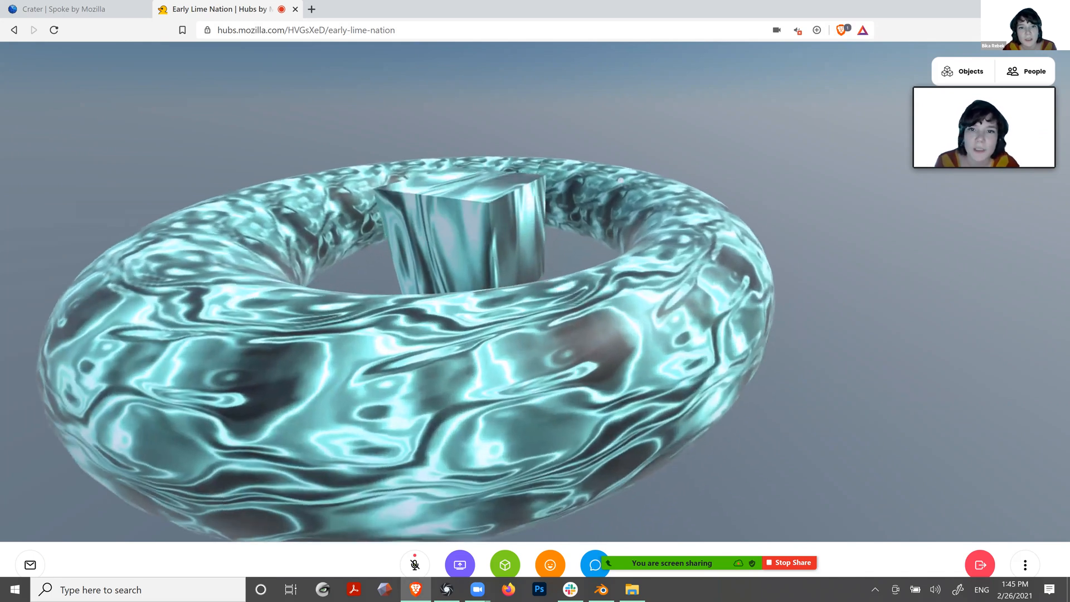
left_click_drag(704, 189, 506, 214)
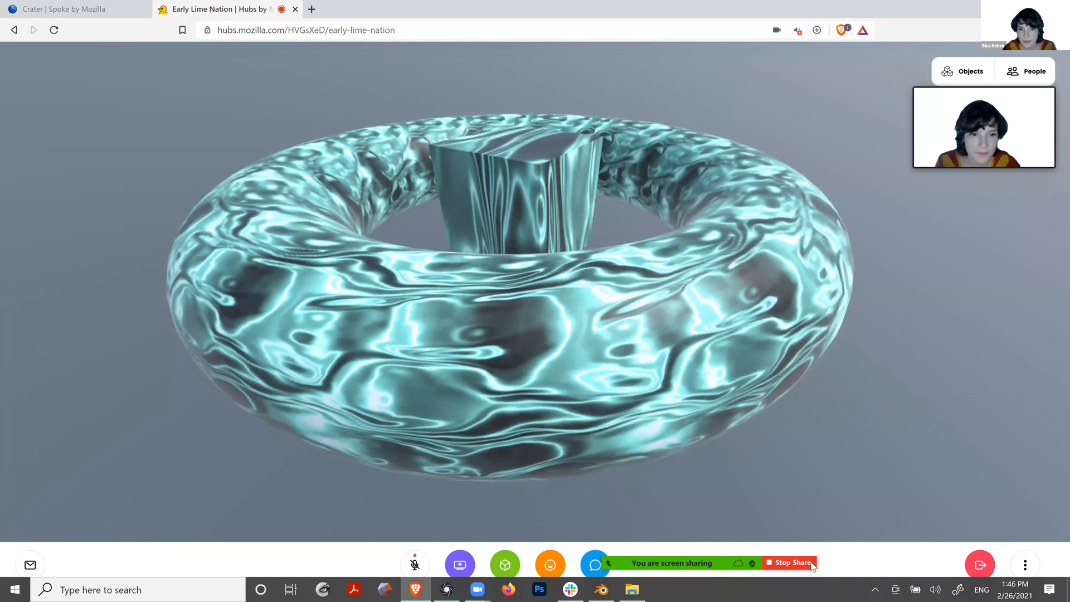